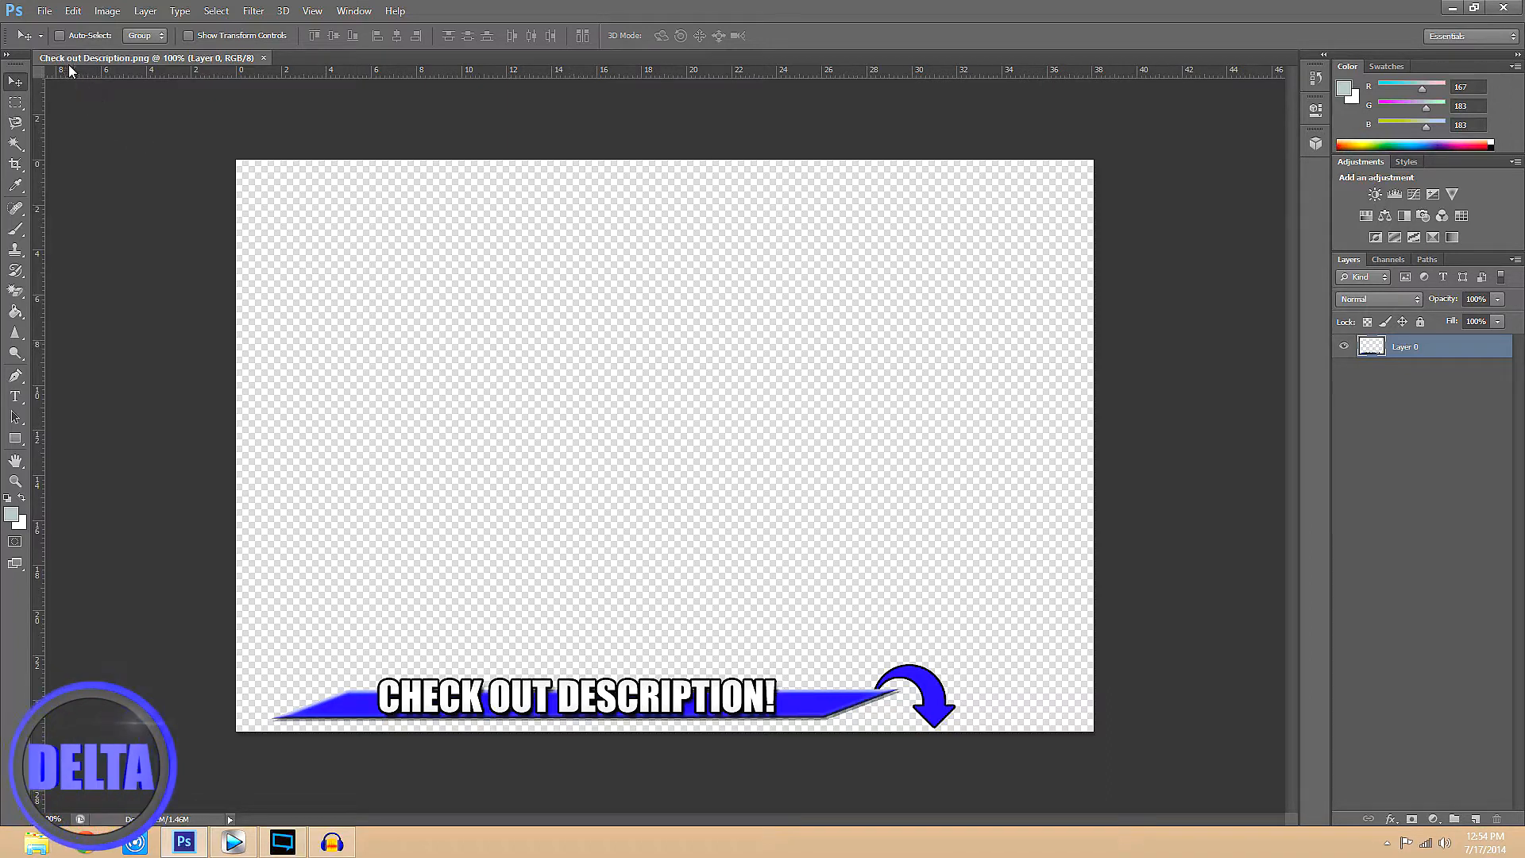
Create a new 1920 × 1080 pixel document at 72 pixels/inch in RGB Color with a white background.
left_click(45, 11)
left_click(55, 24)
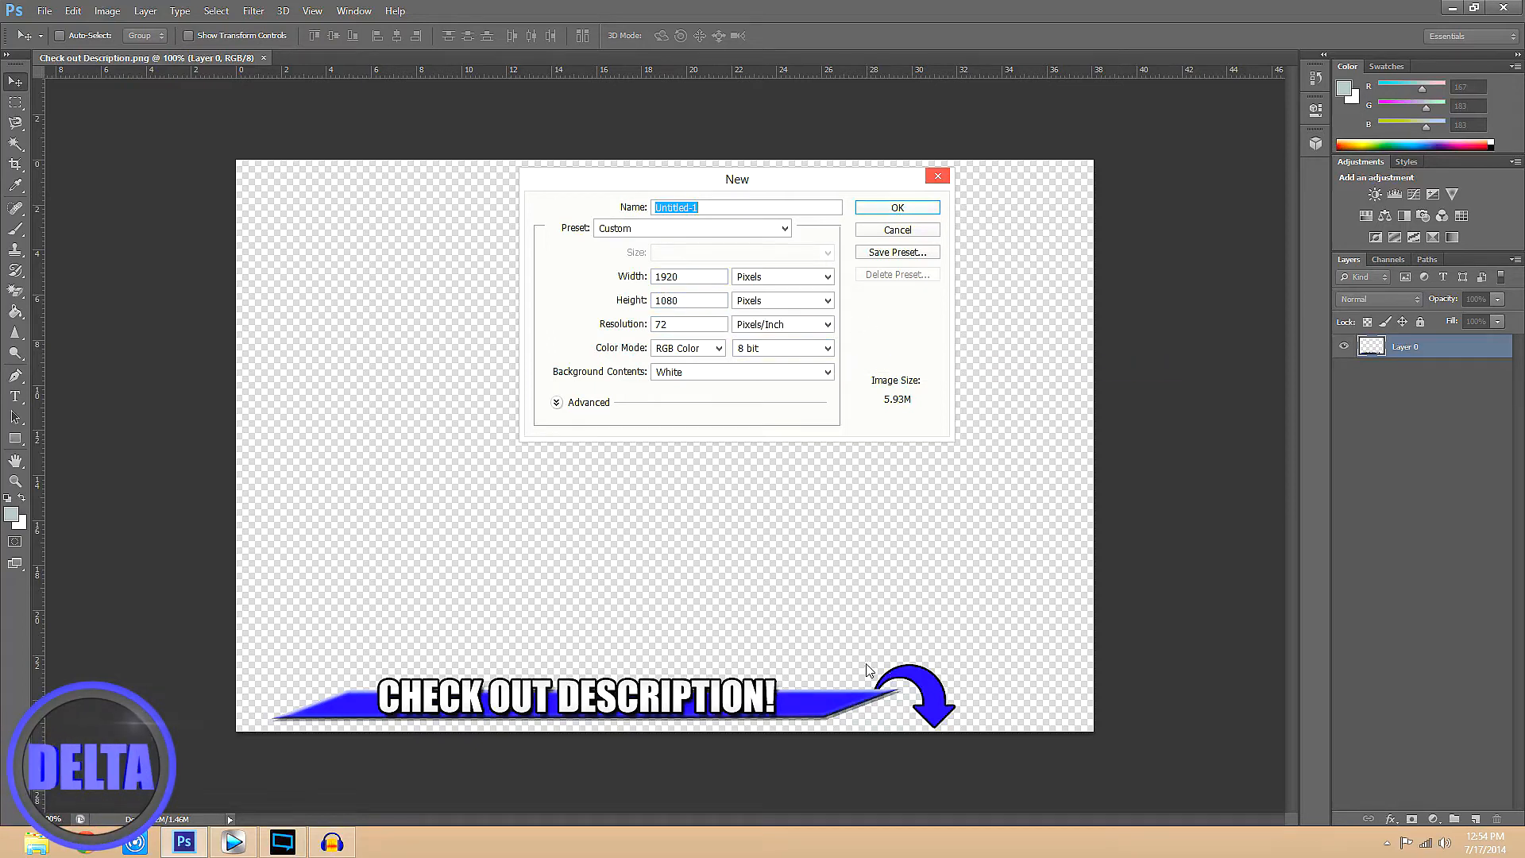
left_click(896, 209)
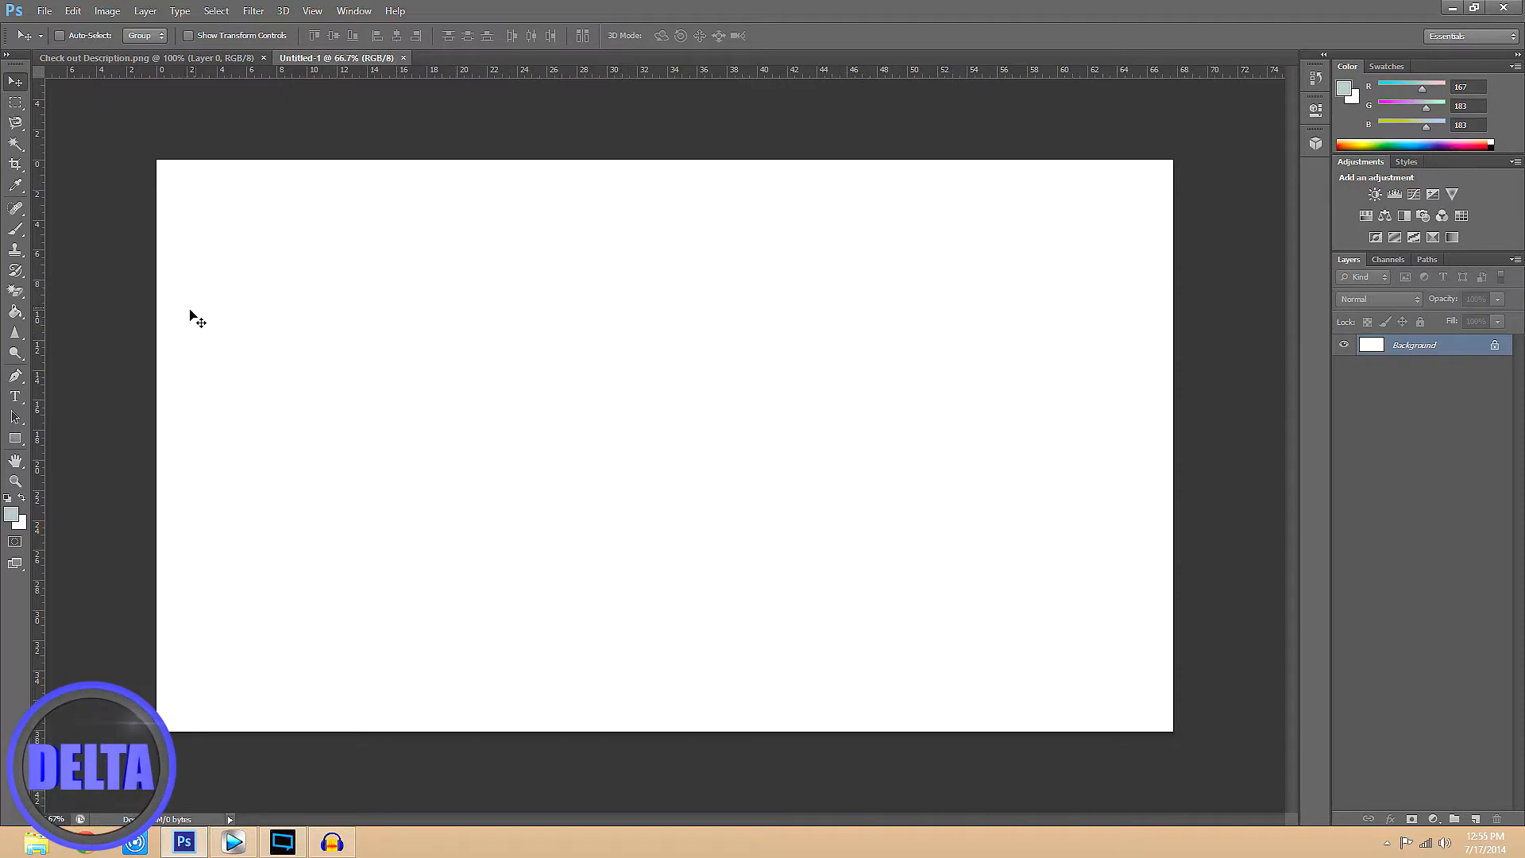
Erase the white background with the Magic Eraser so the canvas is transparent.
left_click(16, 292)
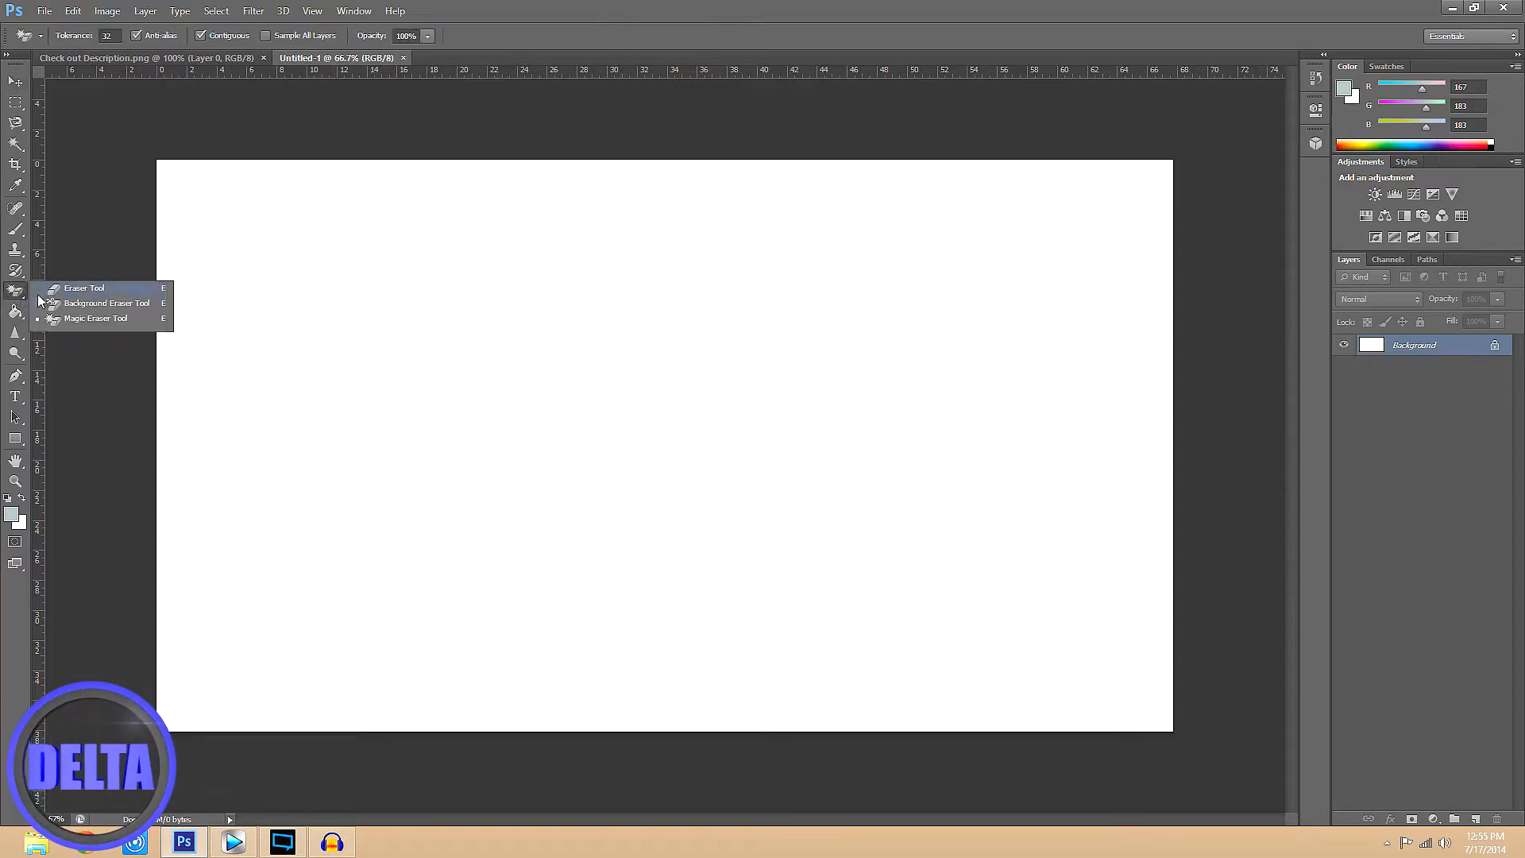
left_click(13, 296)
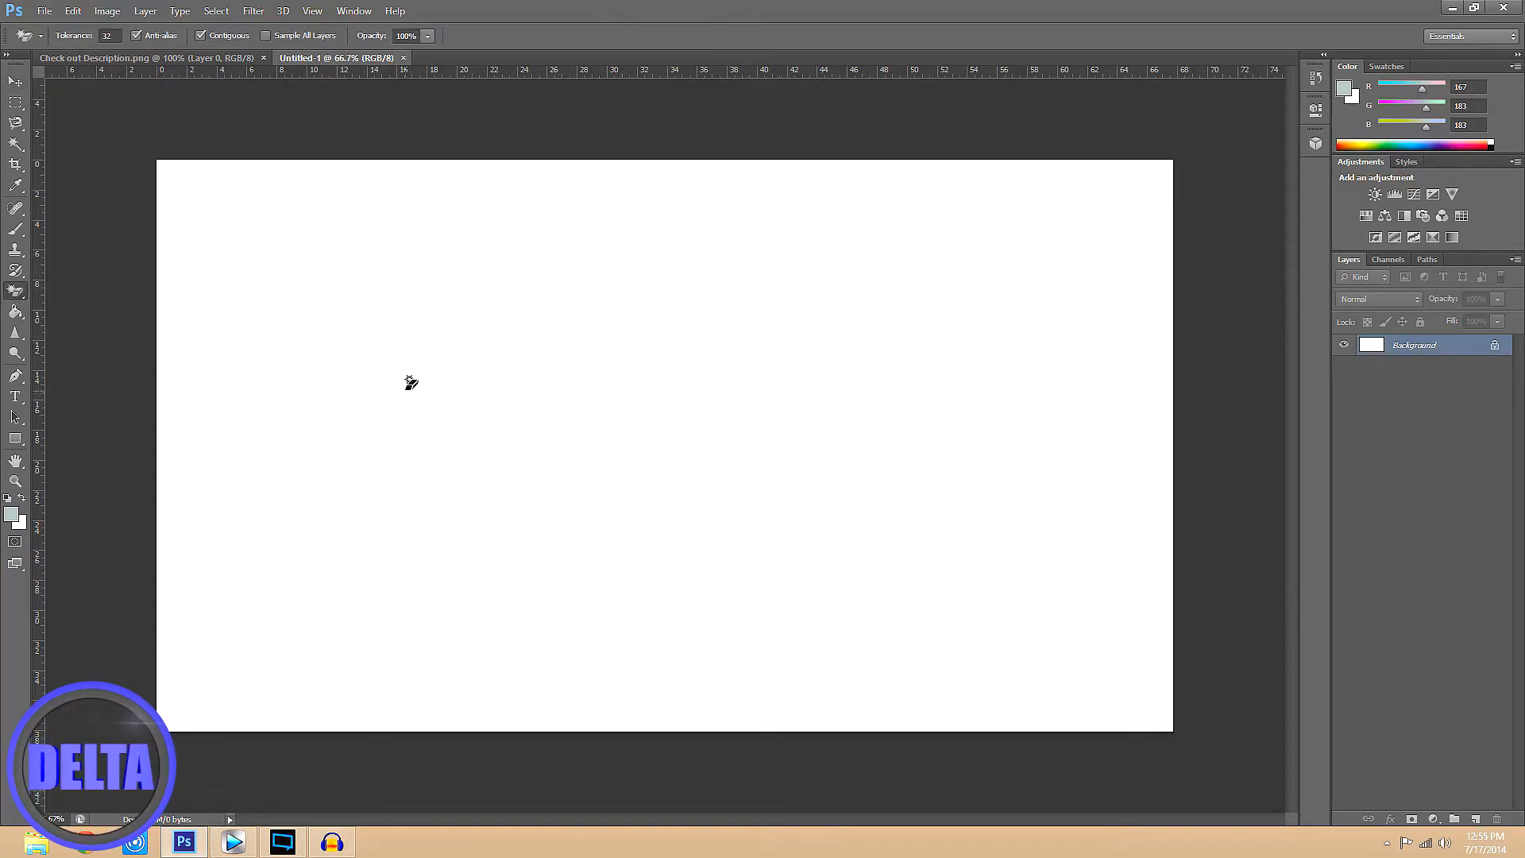
left_click(646, 383)
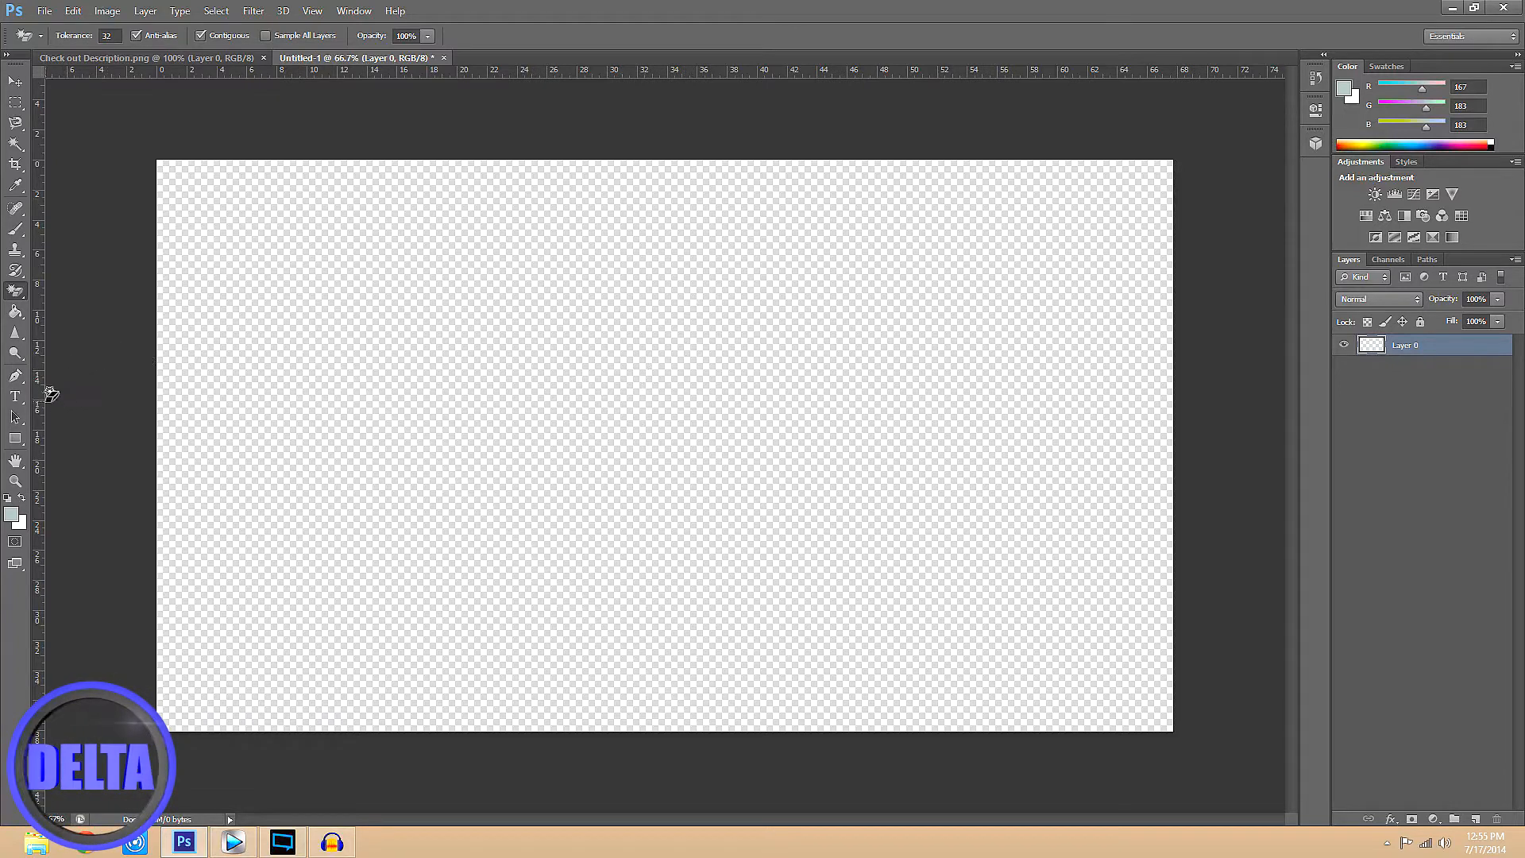
Draw a filled rectangle about 725 × 147 px and move it to the lower middle of the canvas.
left_click(15, 439)
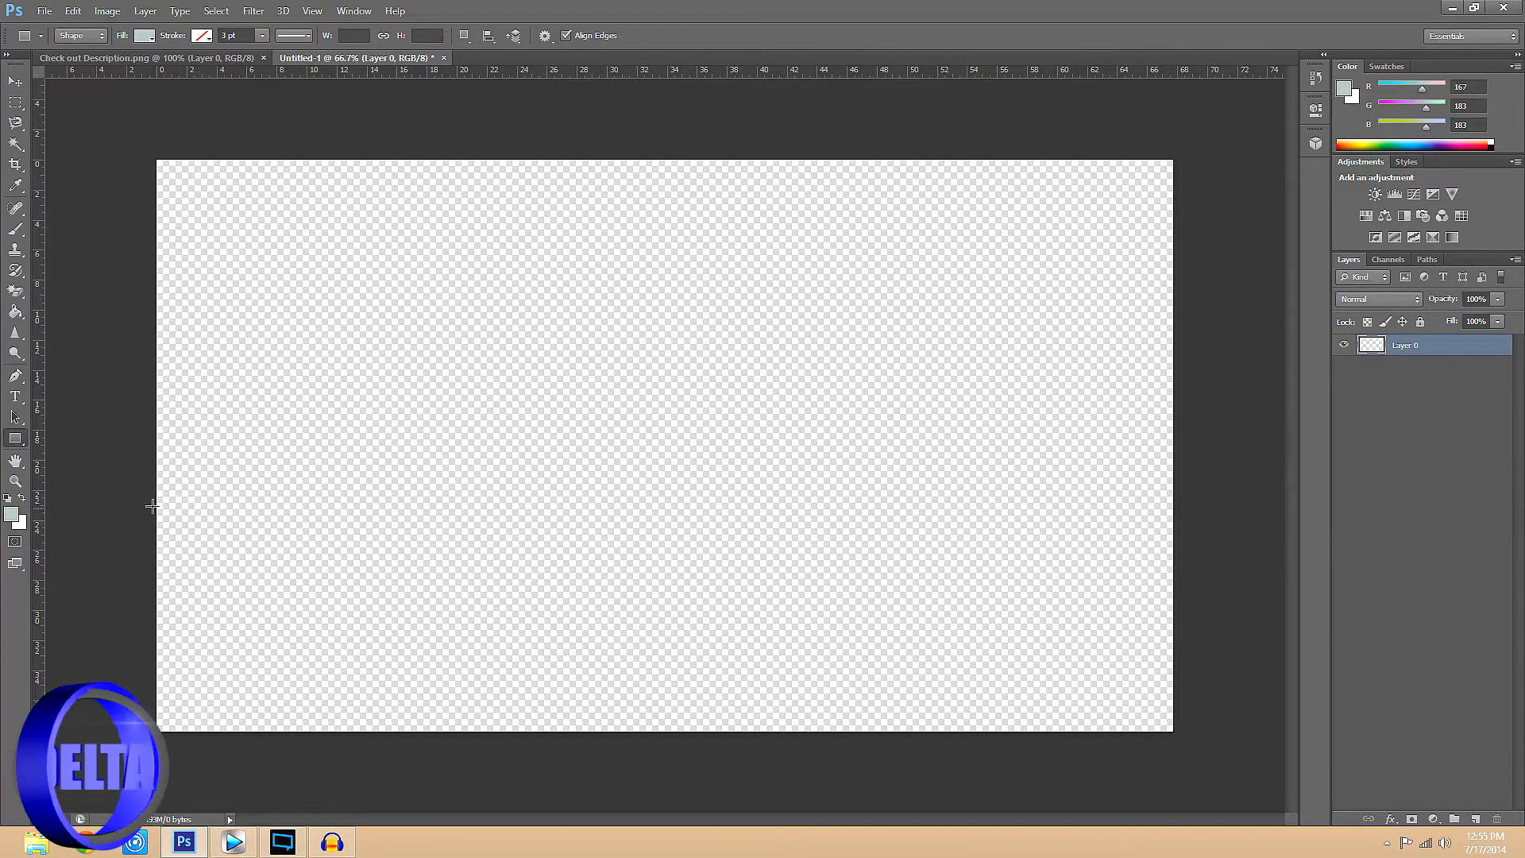
left_click_drag(148, 507, 532, 585)
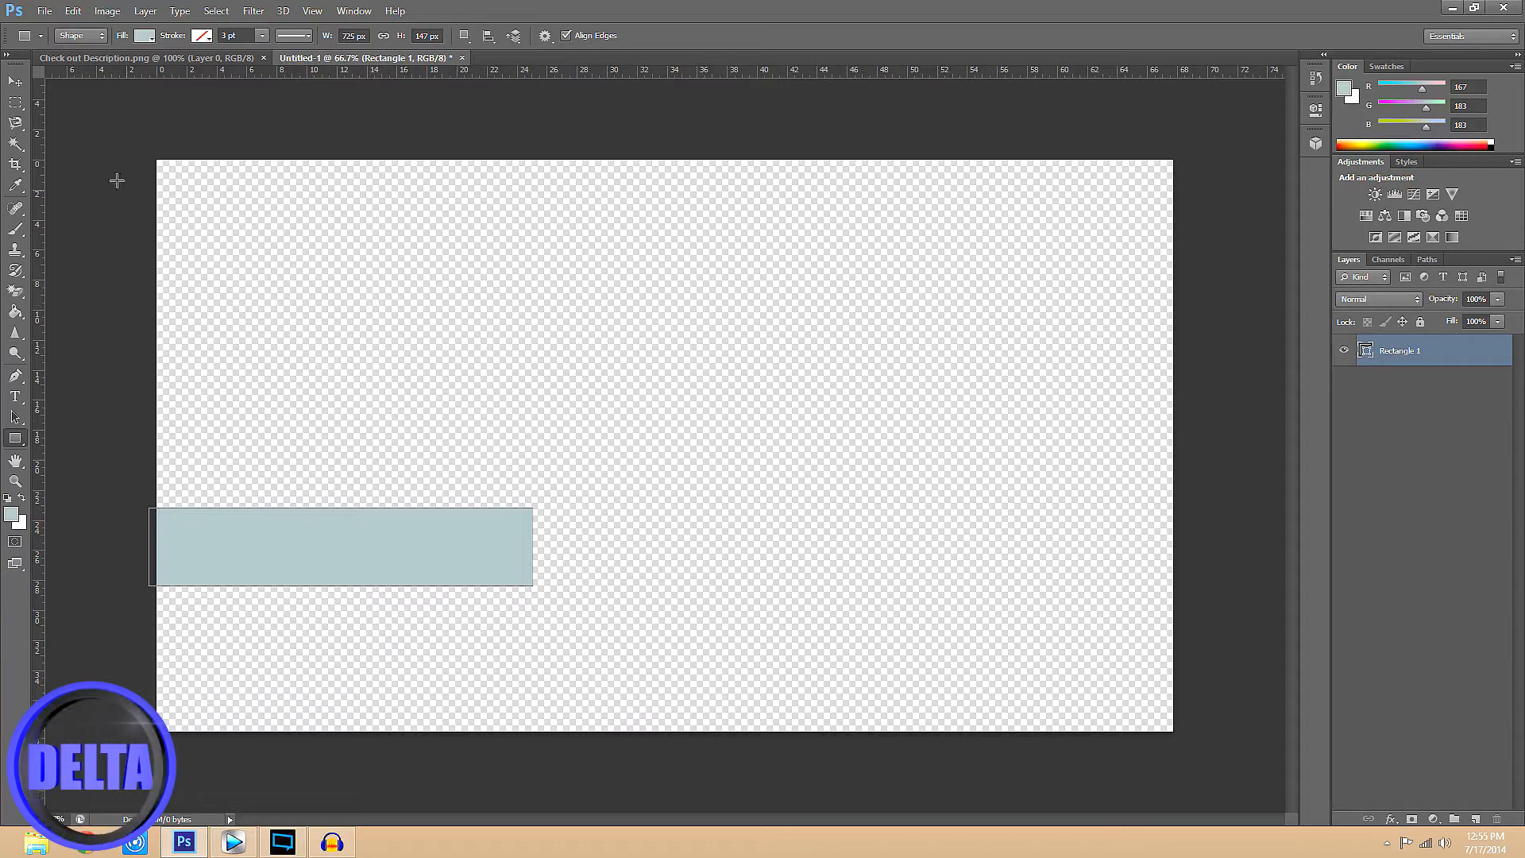
left_click(15, 82)
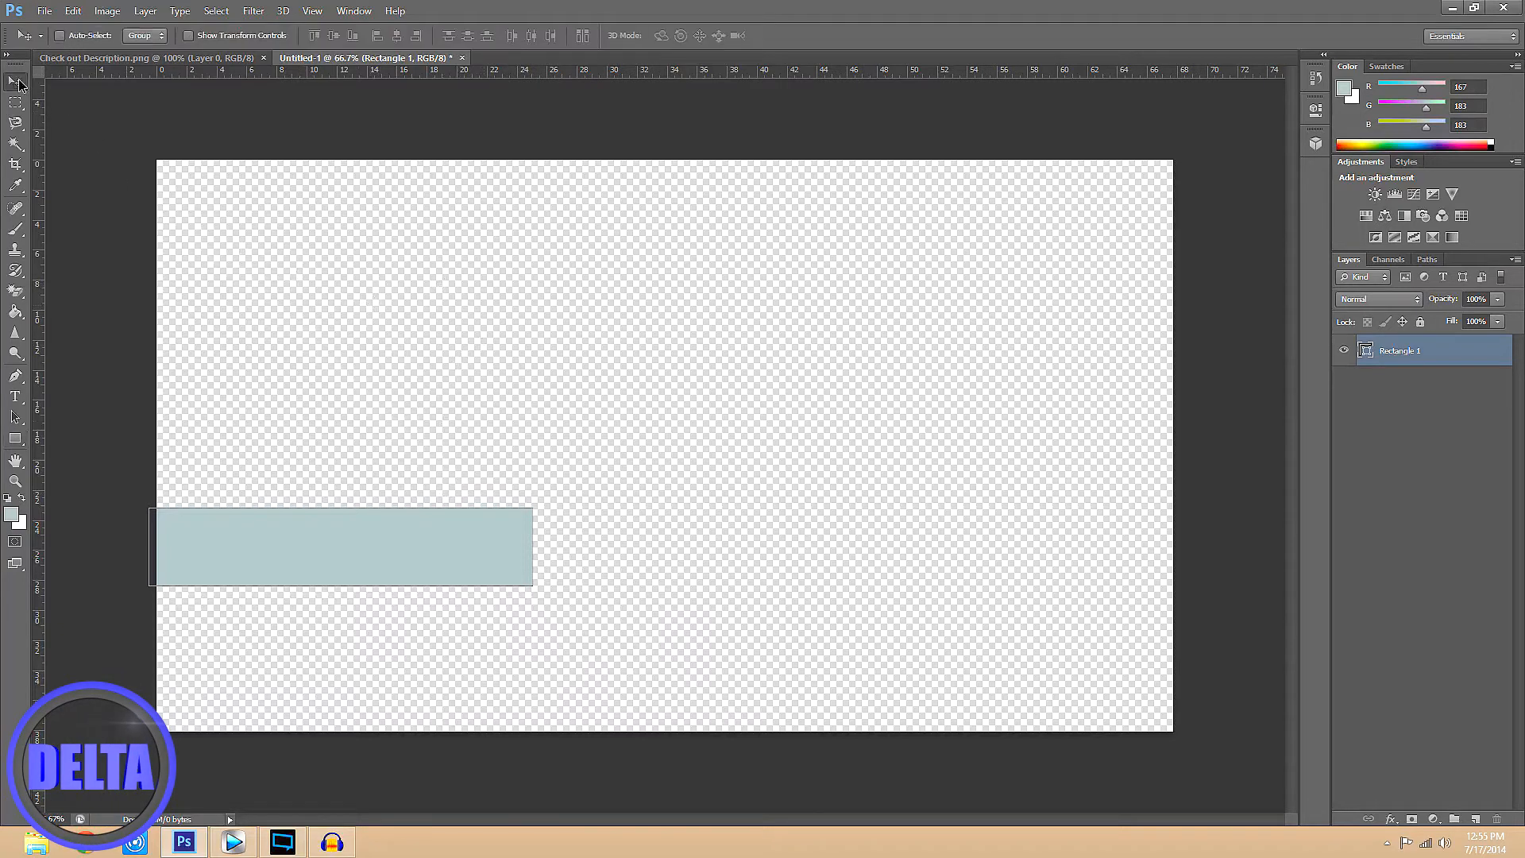
left_click_drag(317, 563, 623, 672)
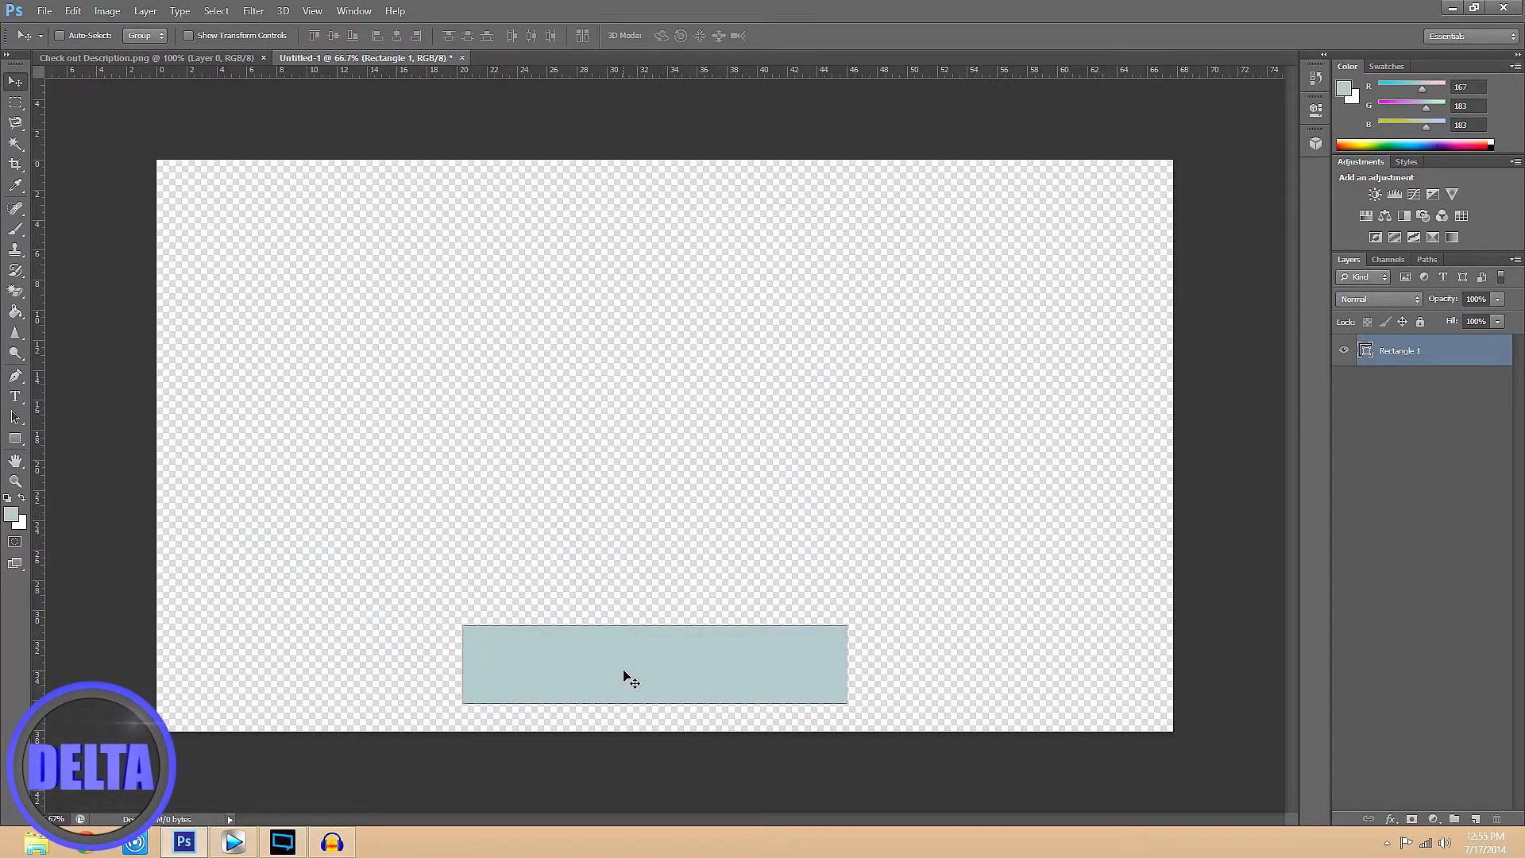
left_click_drag(638, 675, 640, 668)
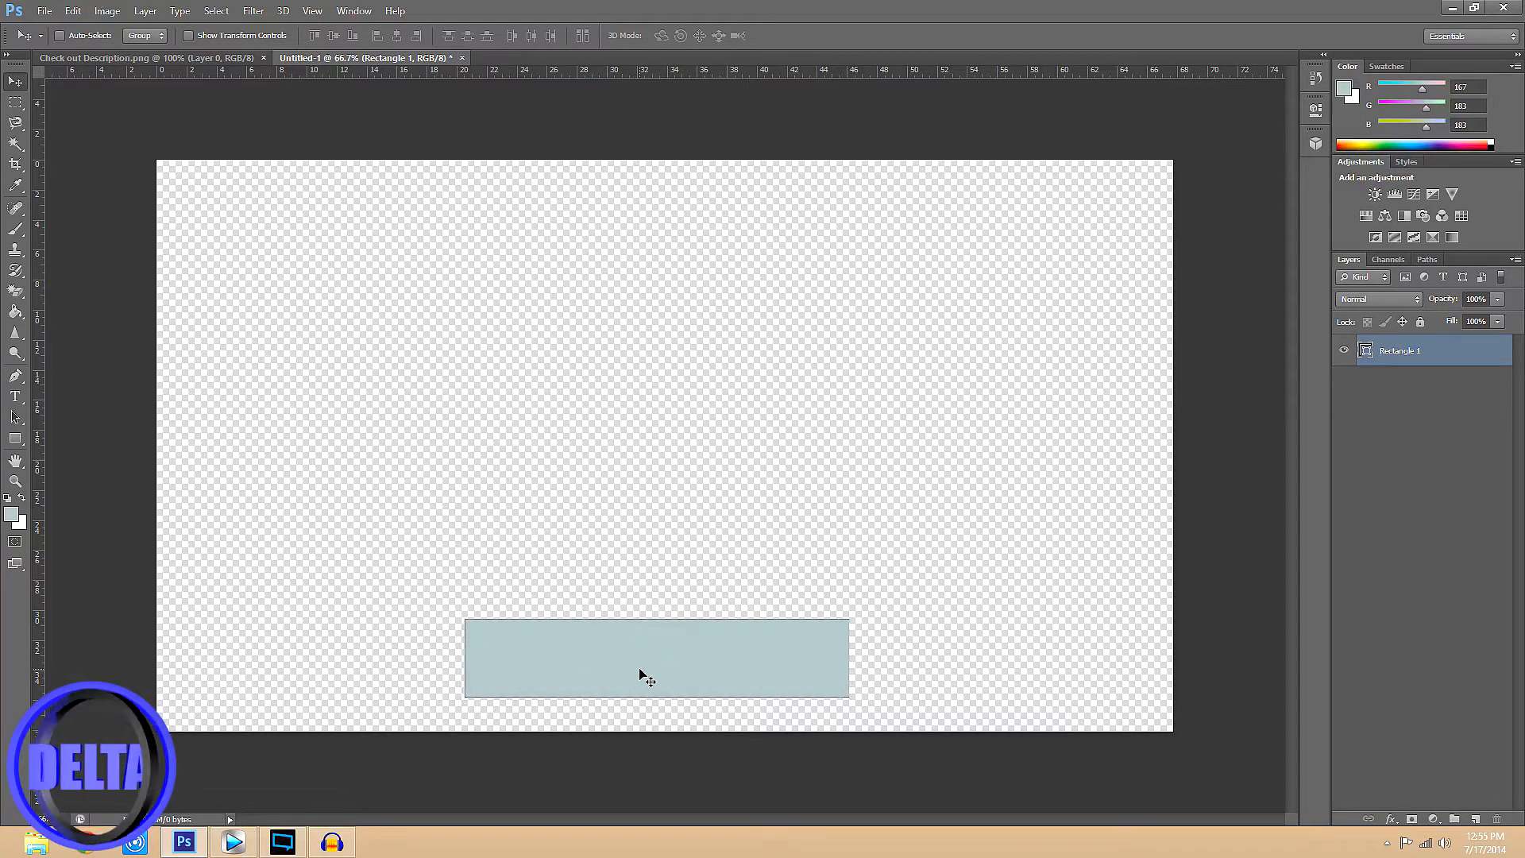
Skew the rectangle horizontally by about 42° so its top edge shifts left of its bottom edge.
key("ctrl+t")
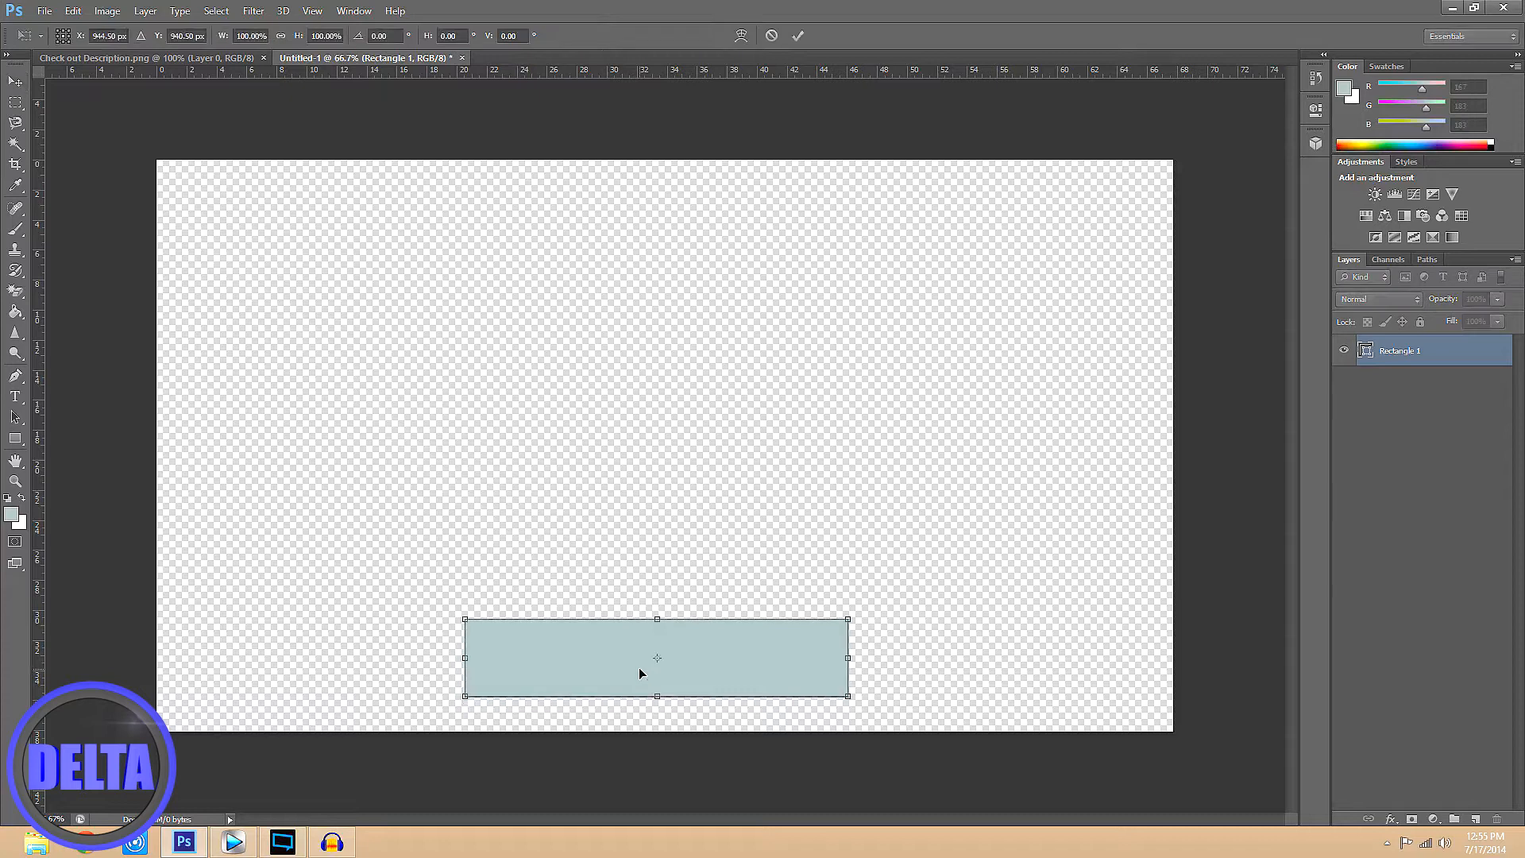
right_click(692, 654)
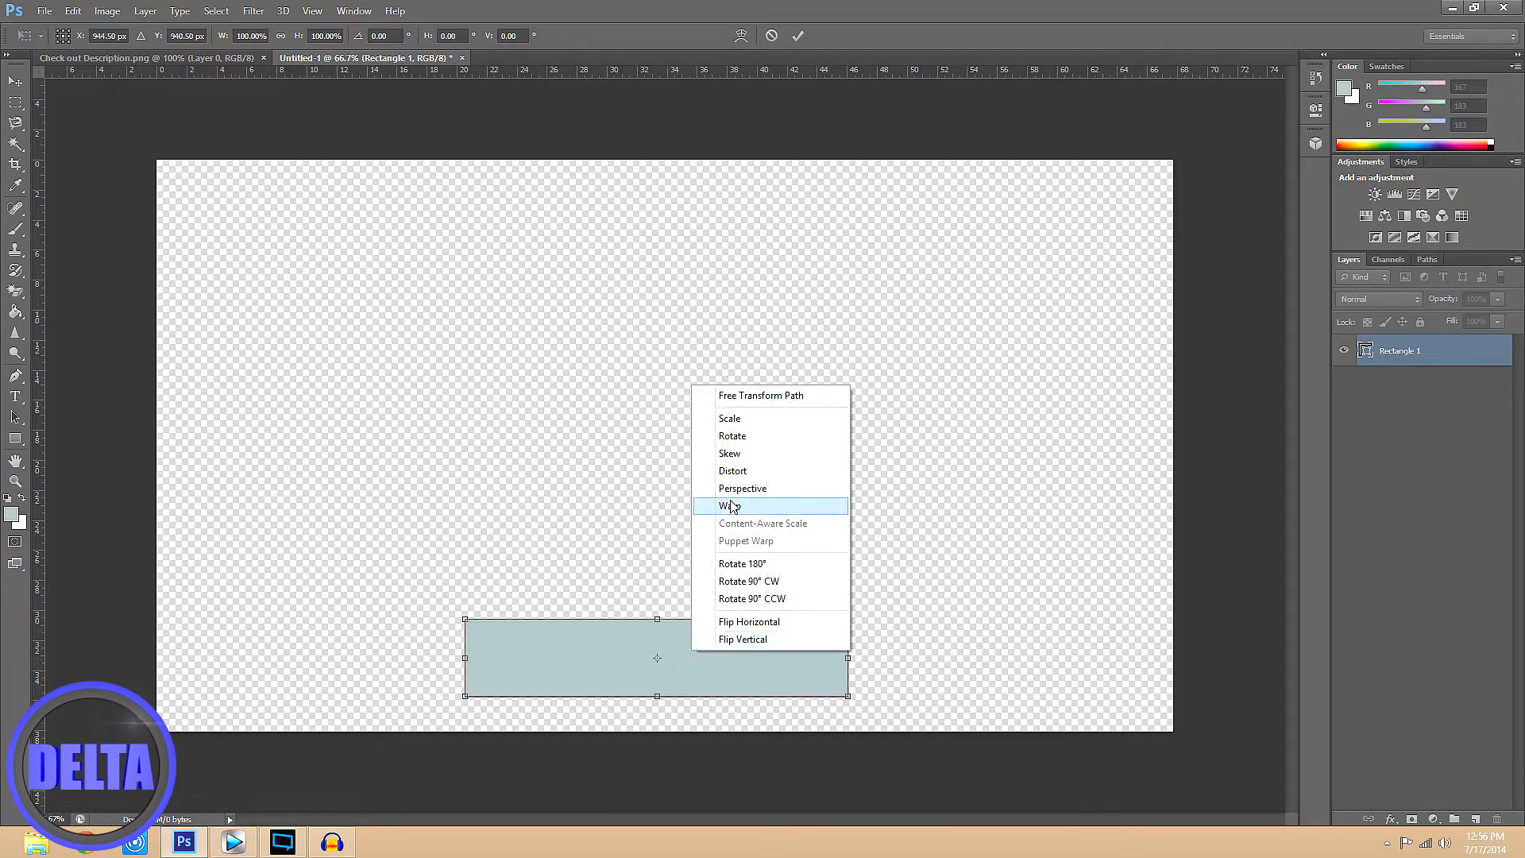
left_click(739, 459)
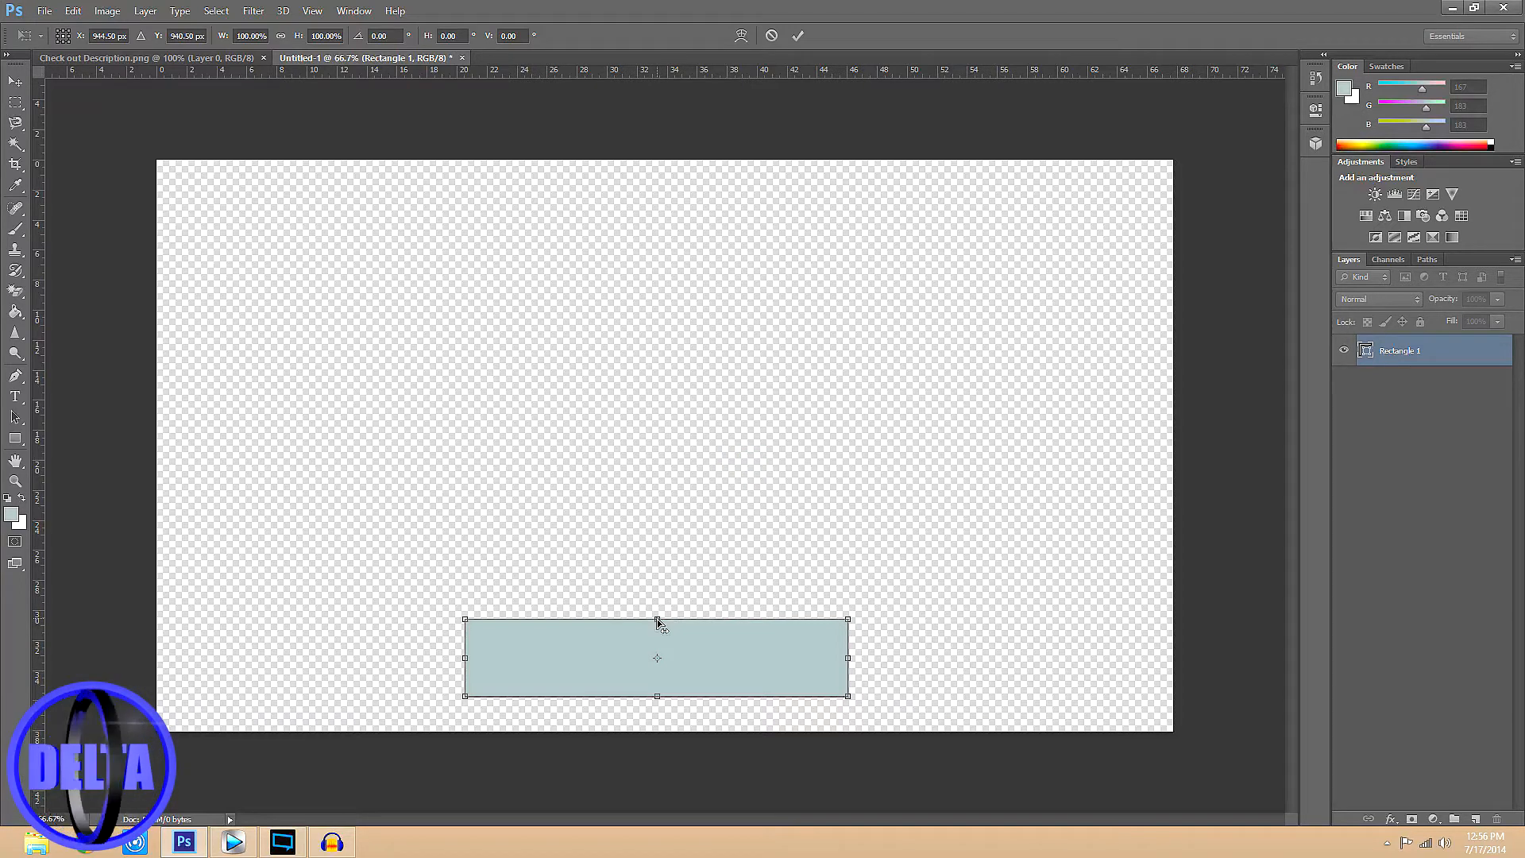
left_click_drag(656, 622, 587, 629)
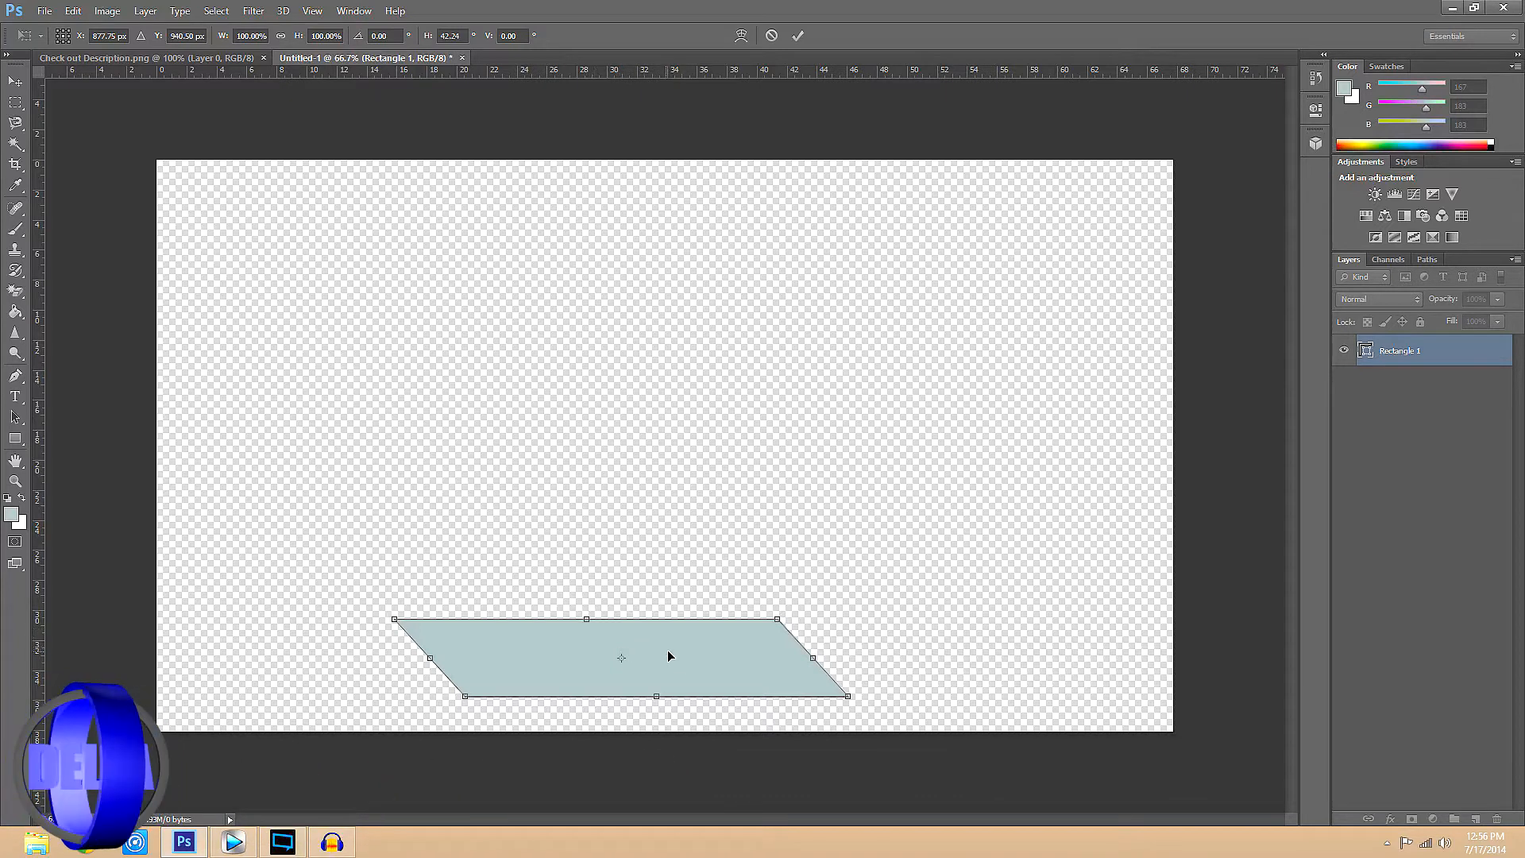
Stretch the slanted bar to about 148% width, reduce it to about 85% height, and apply the transform.
right_click(688, 646)
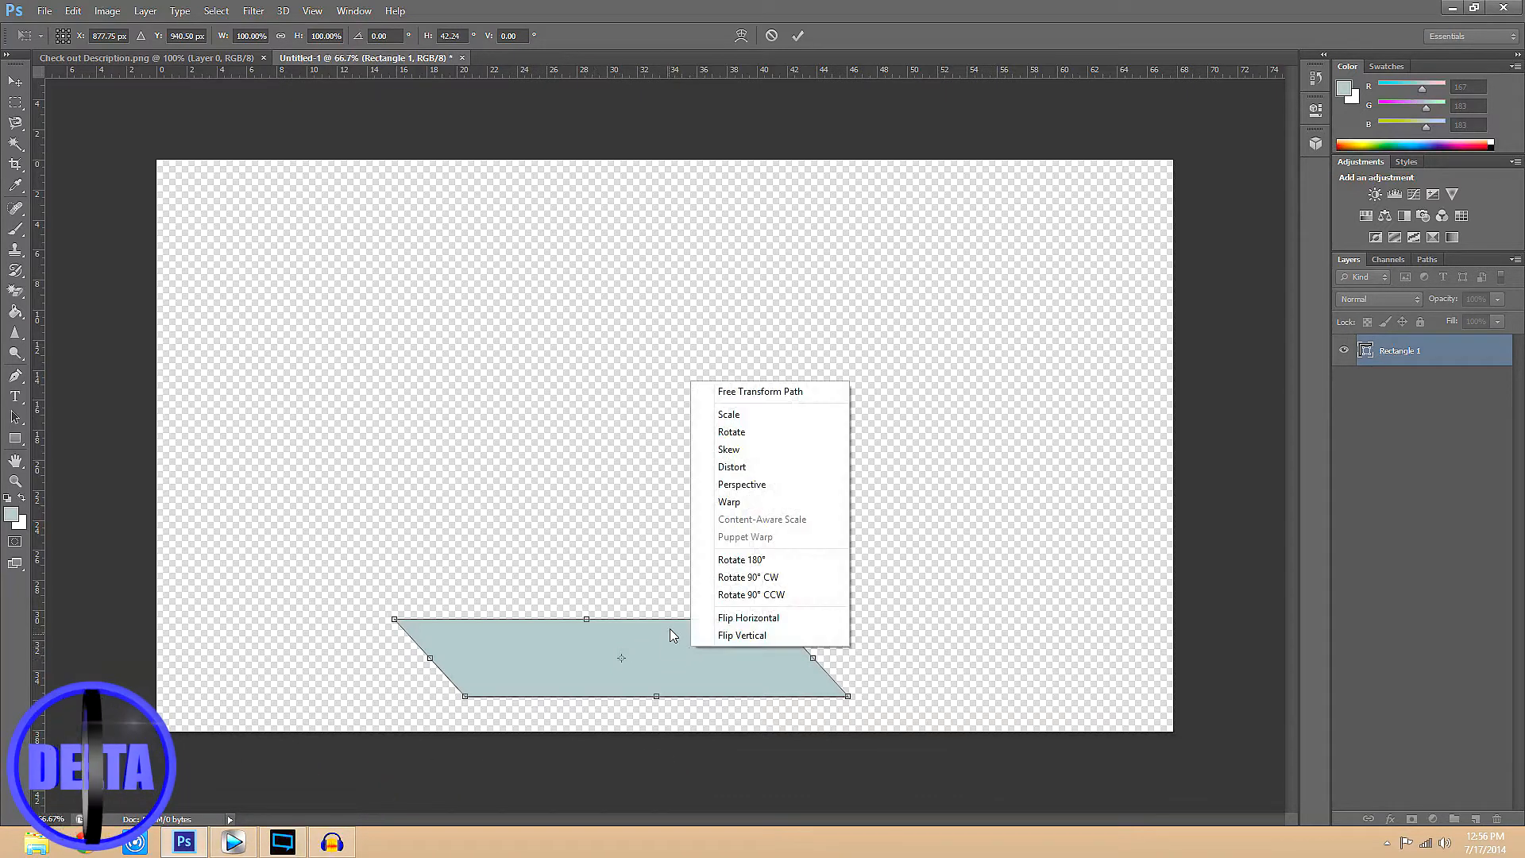
left_click(767, 395)
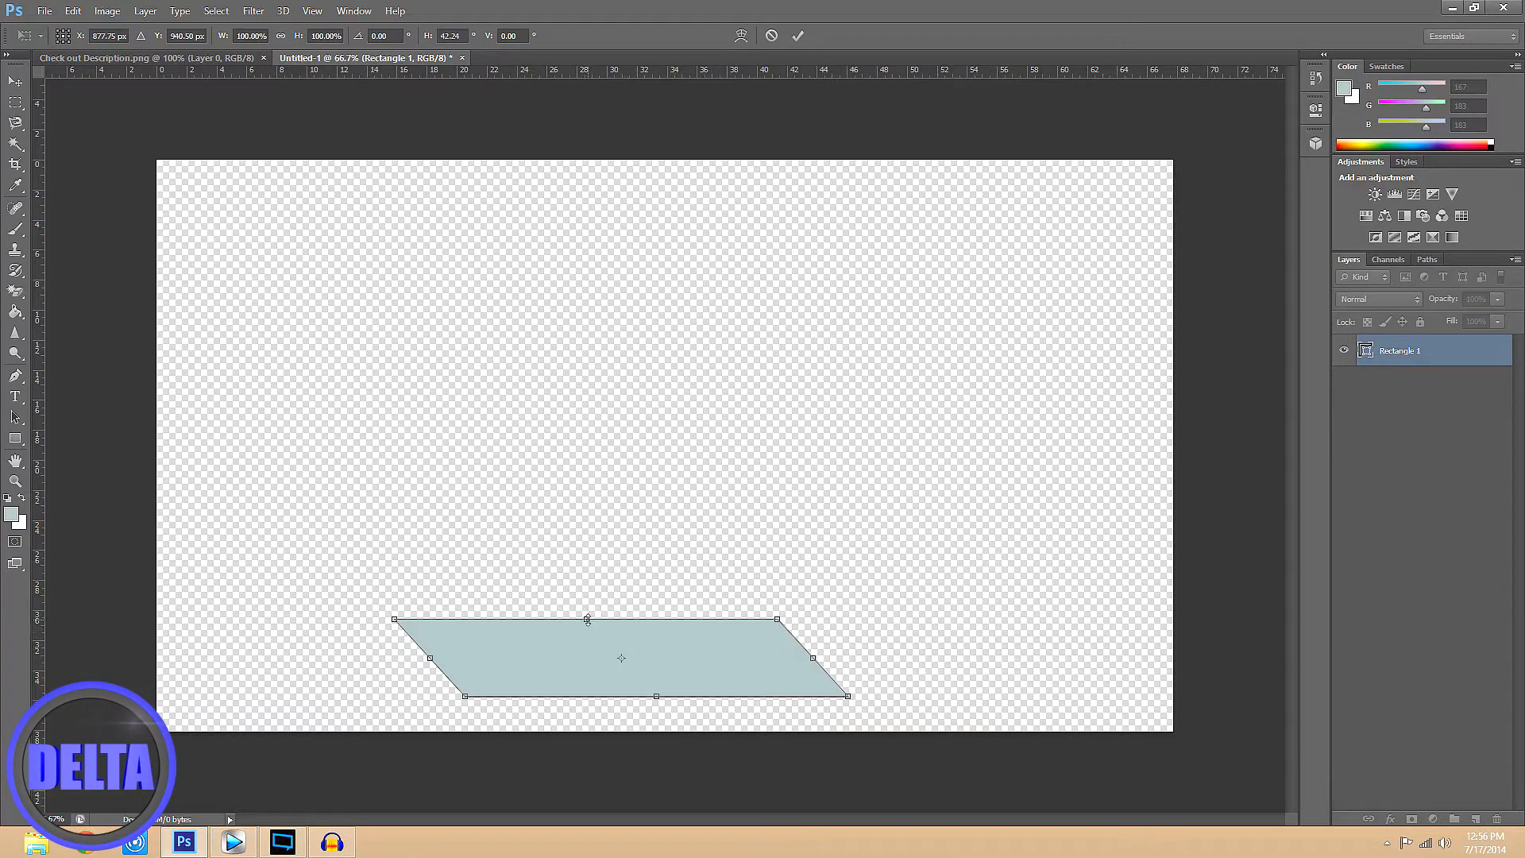
mouse_move(590, 624)
left_mouse_down()
mouse_move(588, 591)
mouse_move(589, 622)
left_mouse_up()
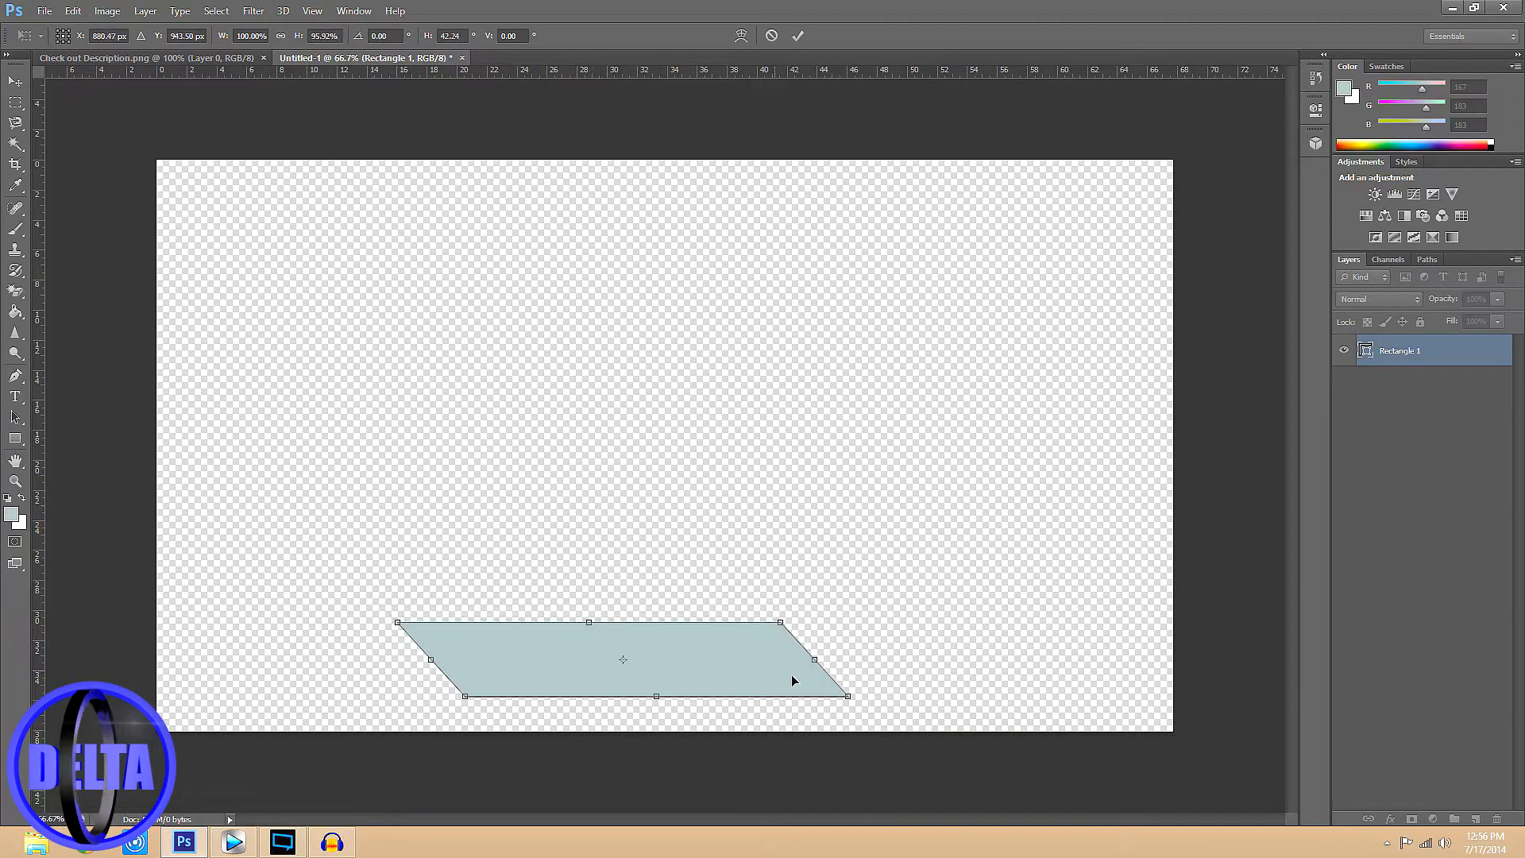
left_click_drag(815, 660, 980, 675)
left_click_drag(1014, 675, 1016, 675)
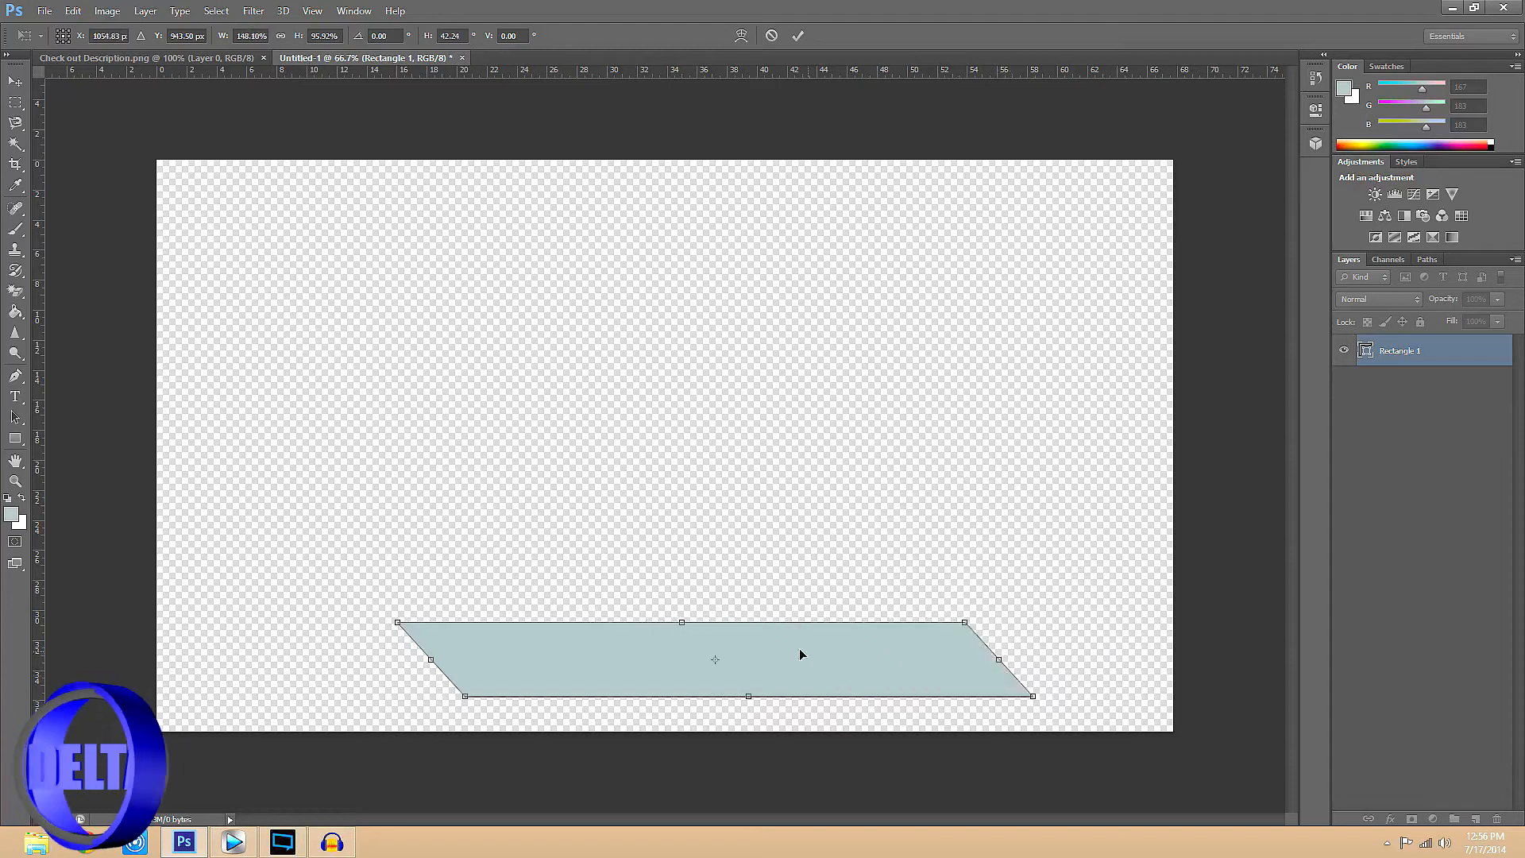
left_click_drag(682, 621, 688, 630)
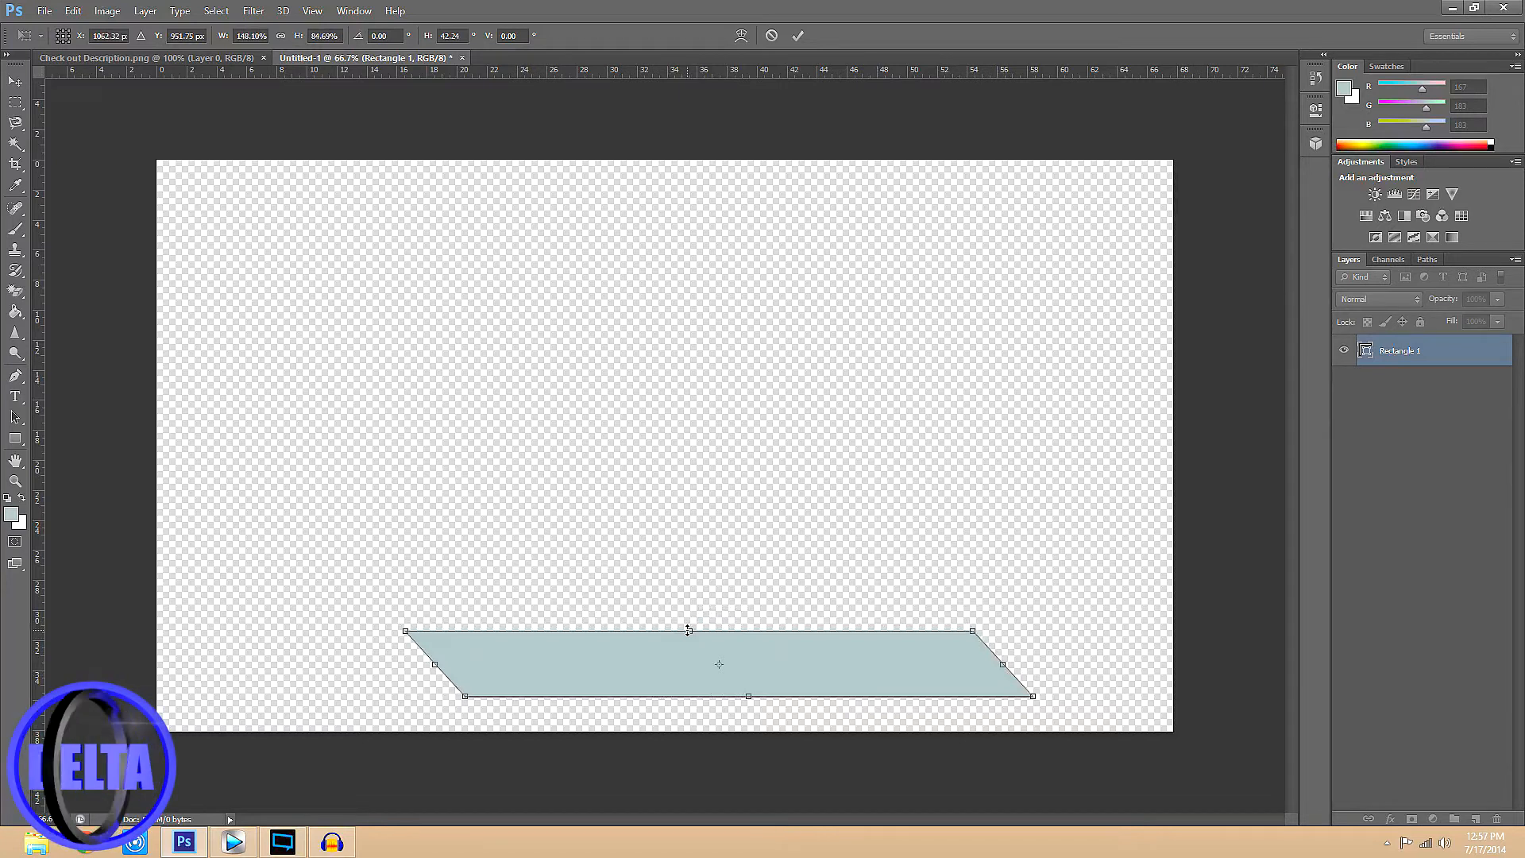
key("Return")
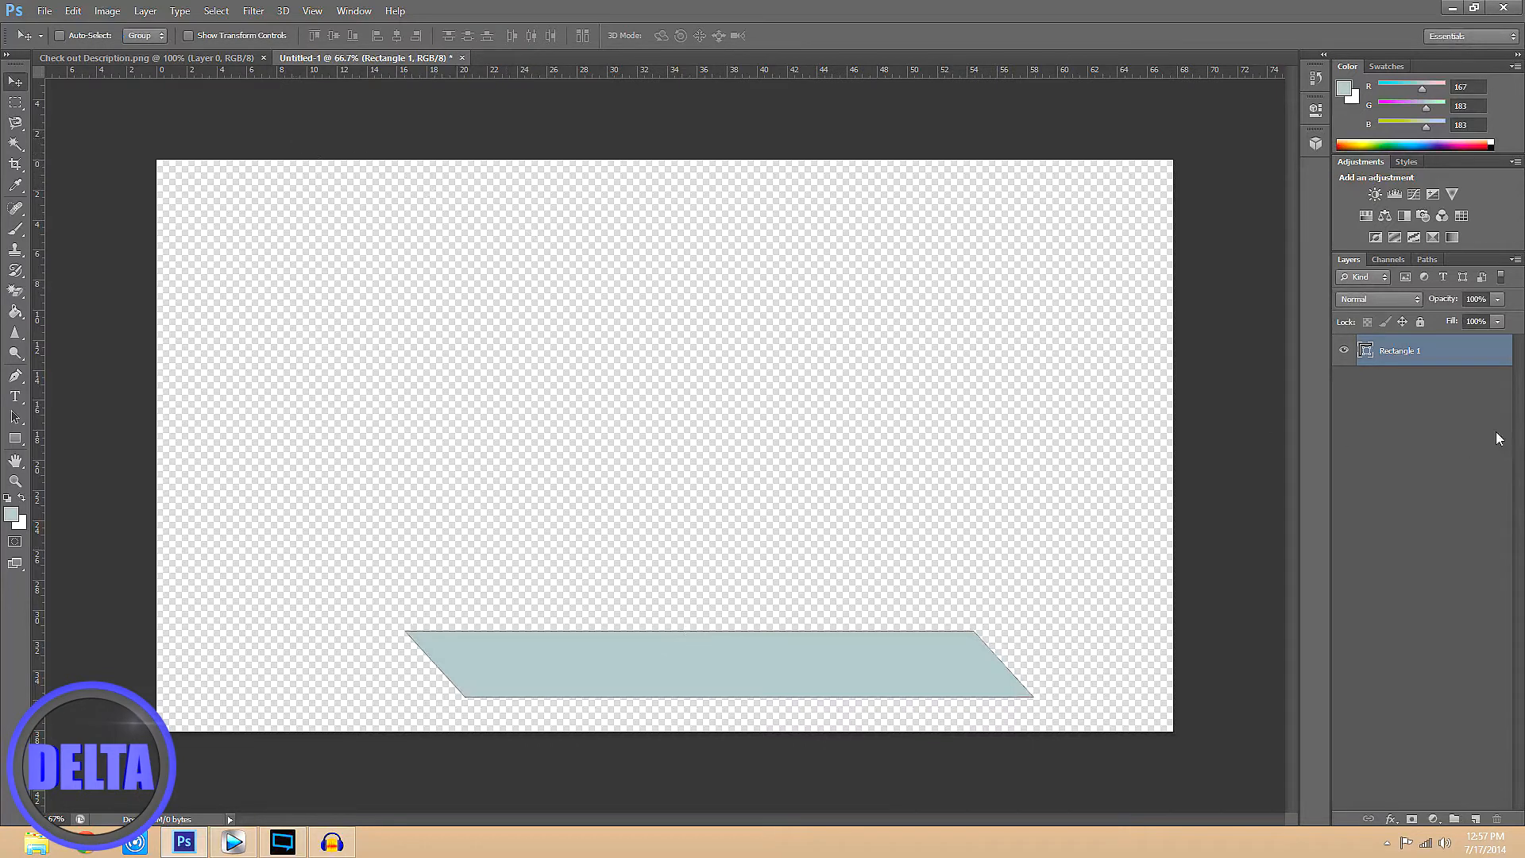
Apply a blue (#1800ff) Color Overlay to the slanted bar and move the bar slightly left and up.
left_click(145, 10)
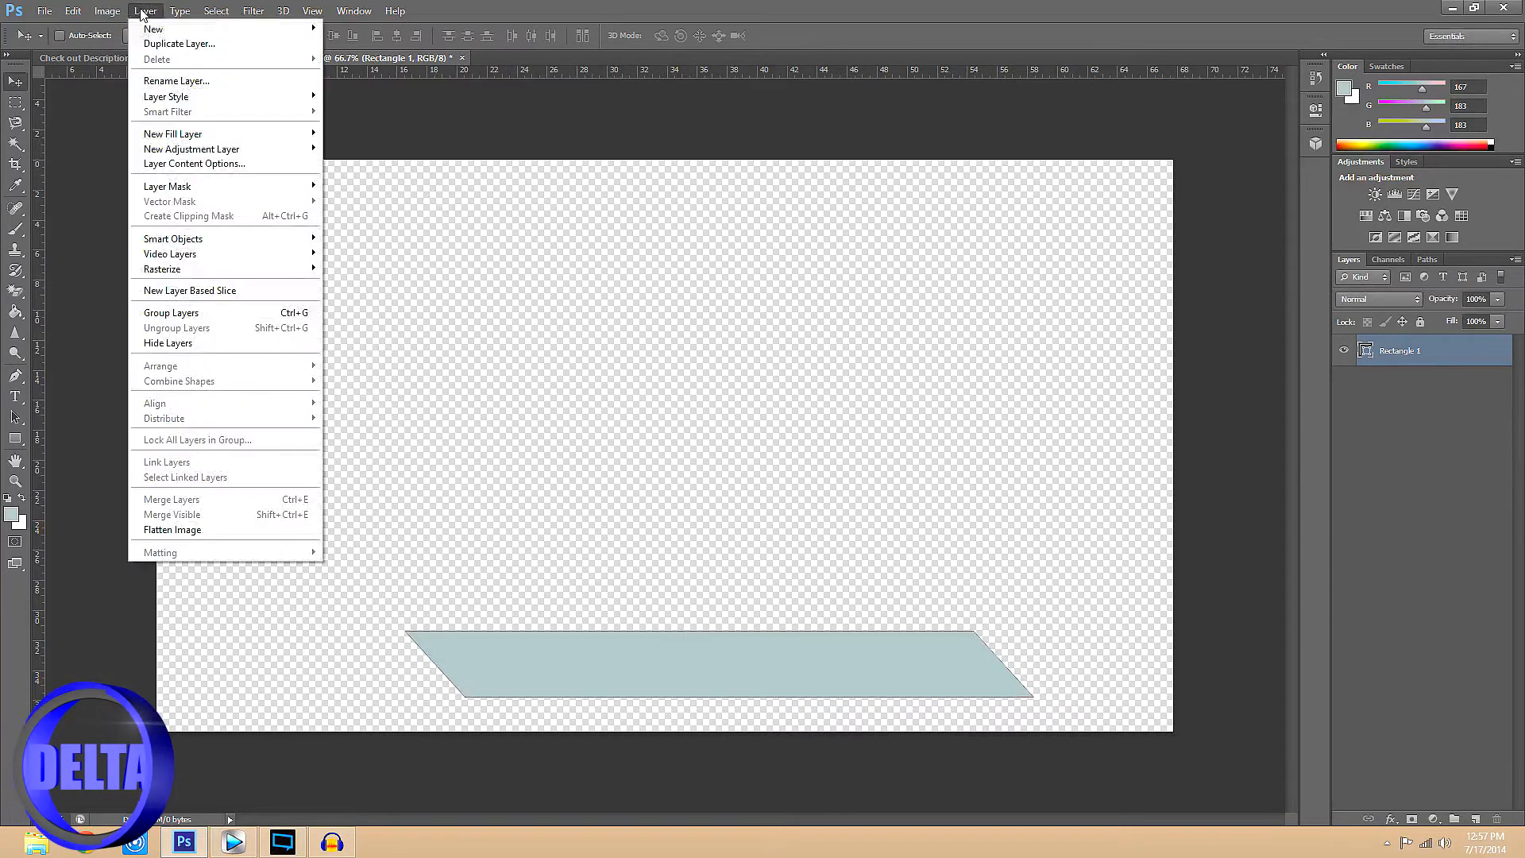
mouse_move(231, 97)
left_click(363, 100)
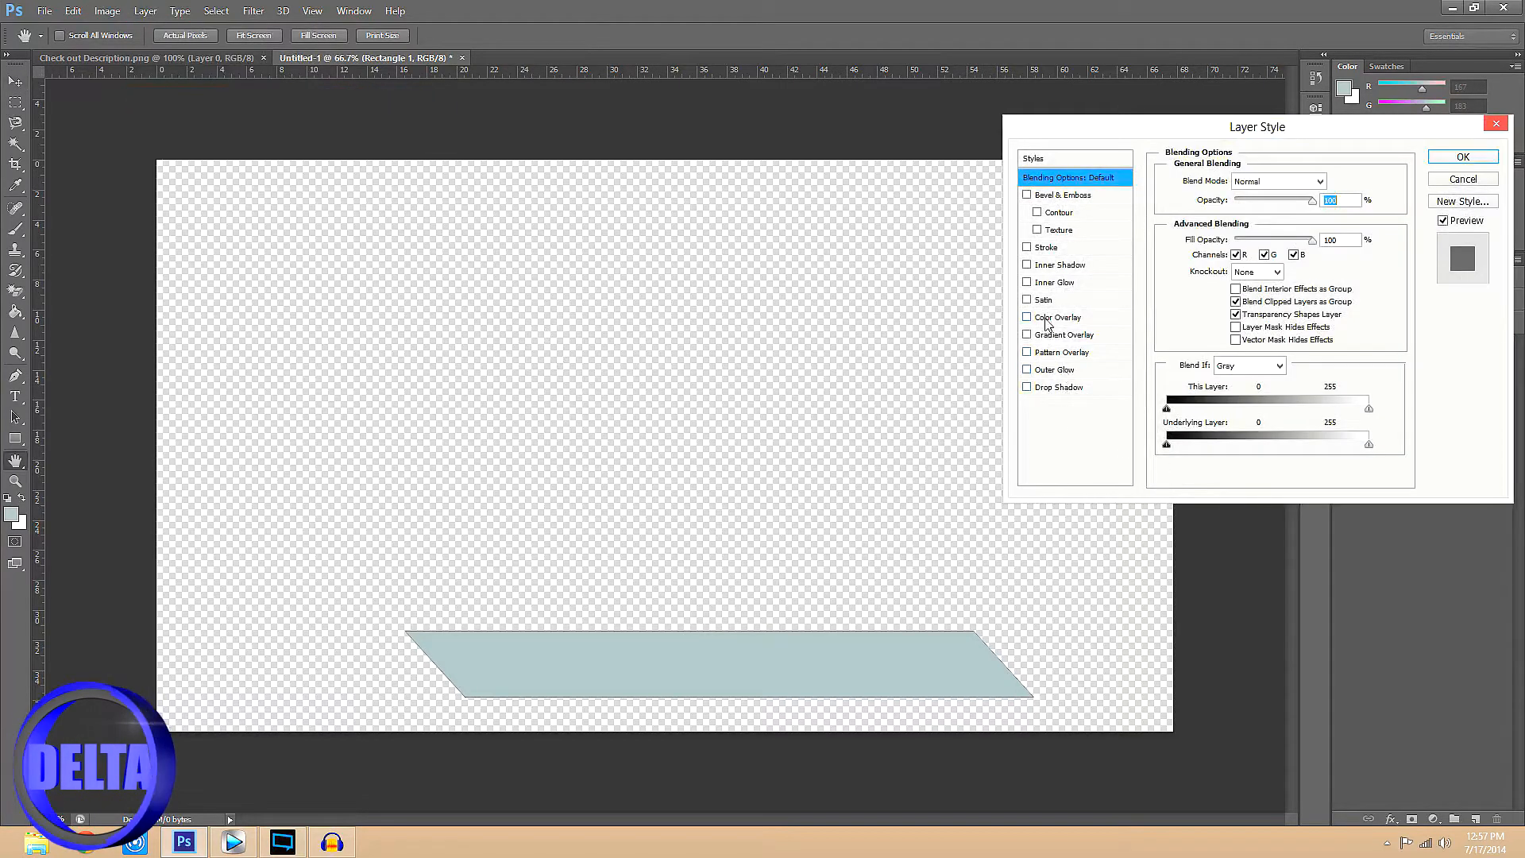
left_click(1048, 317)
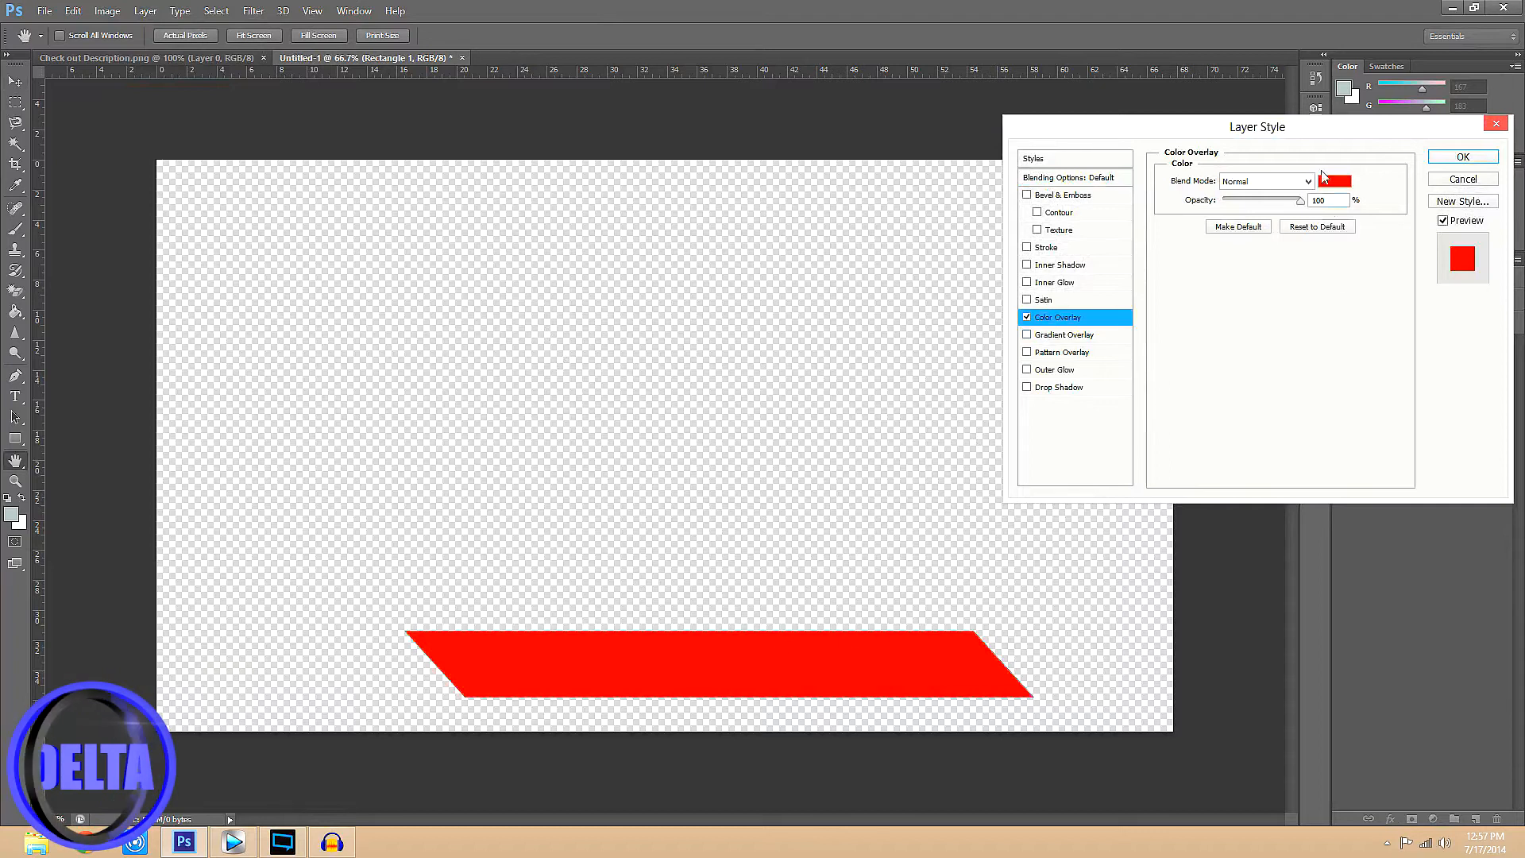
left_click(1334, 181)
left_click(1271, 328)
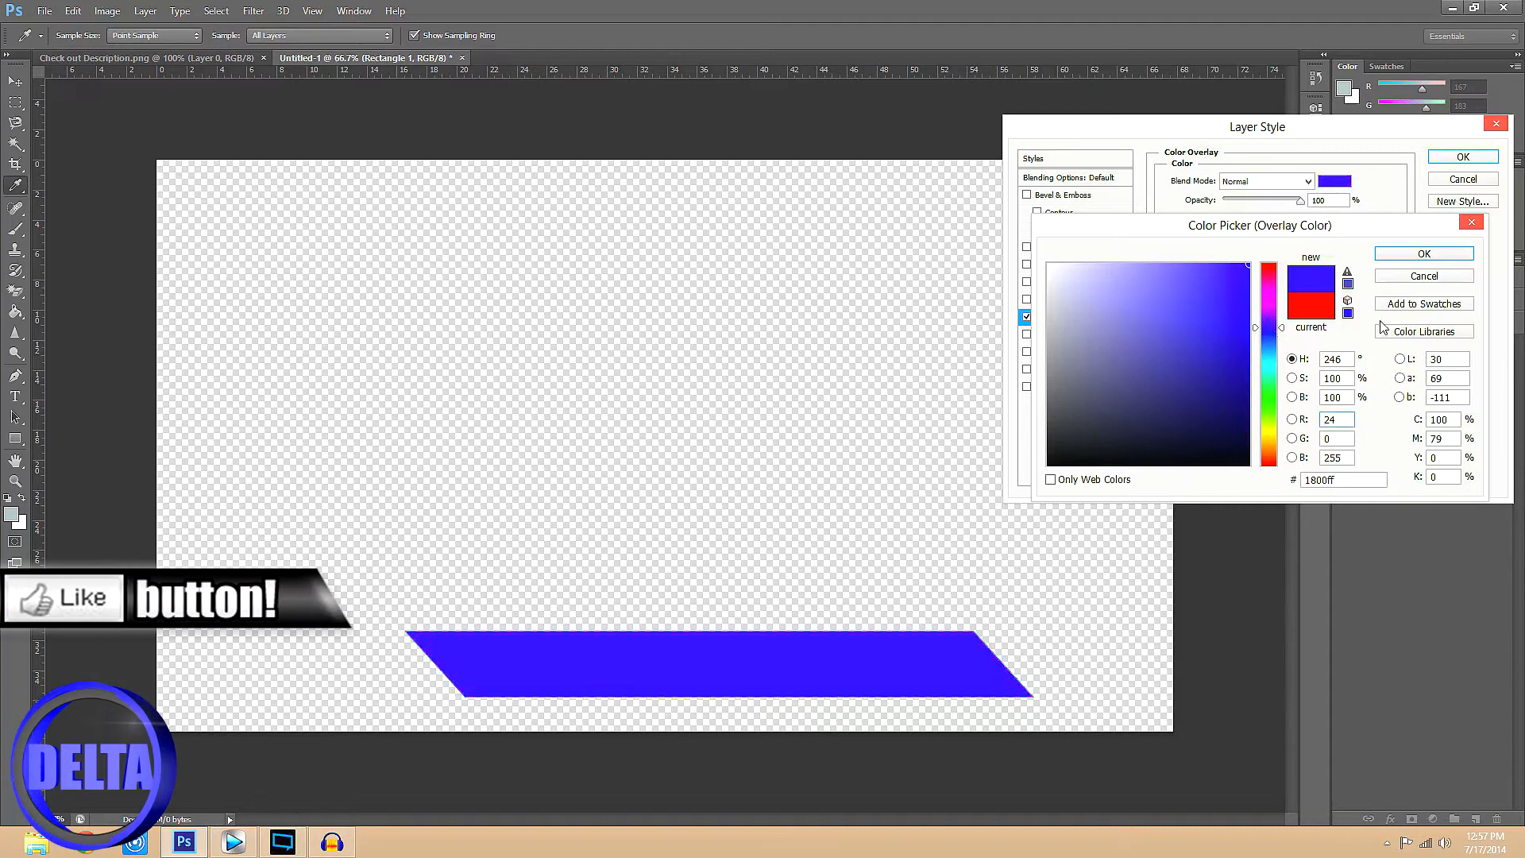
left_click(1424, 253)
left_click(1463, 158)
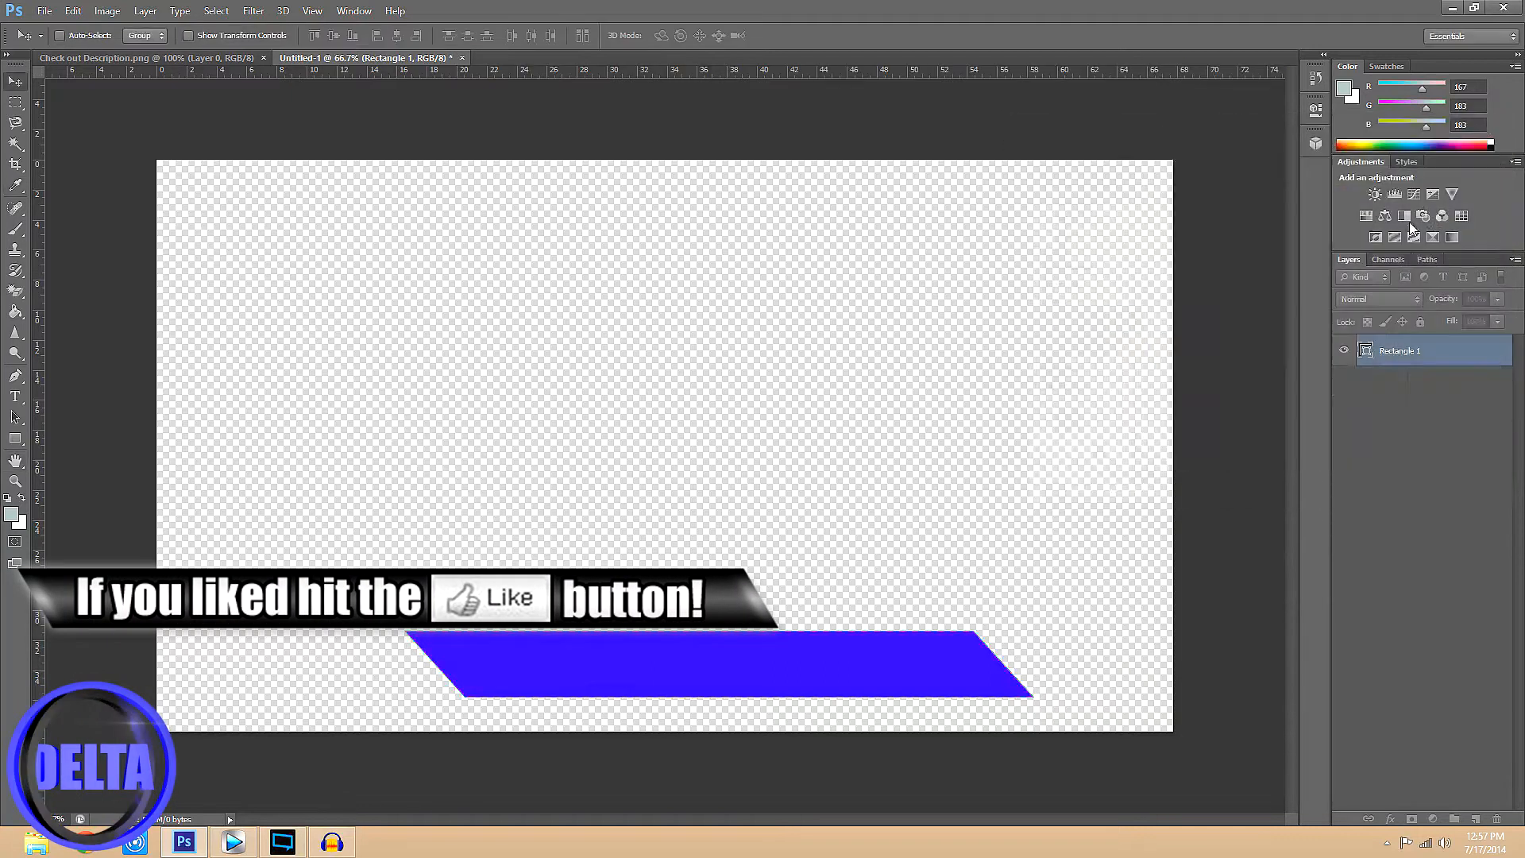
left_click_drag(698, 677, 650, 668)
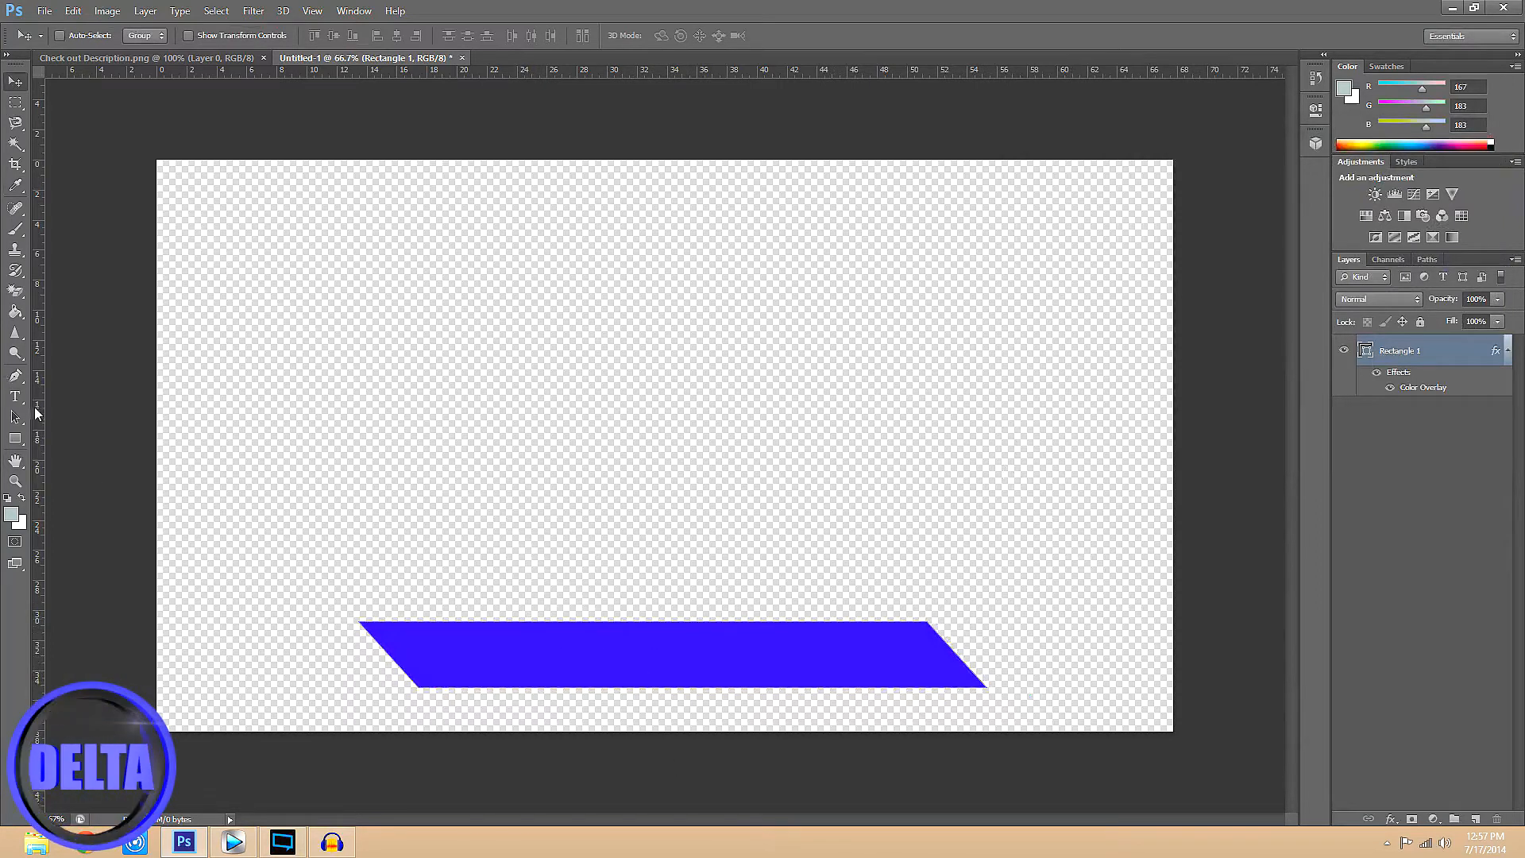
left_click(15, 396)
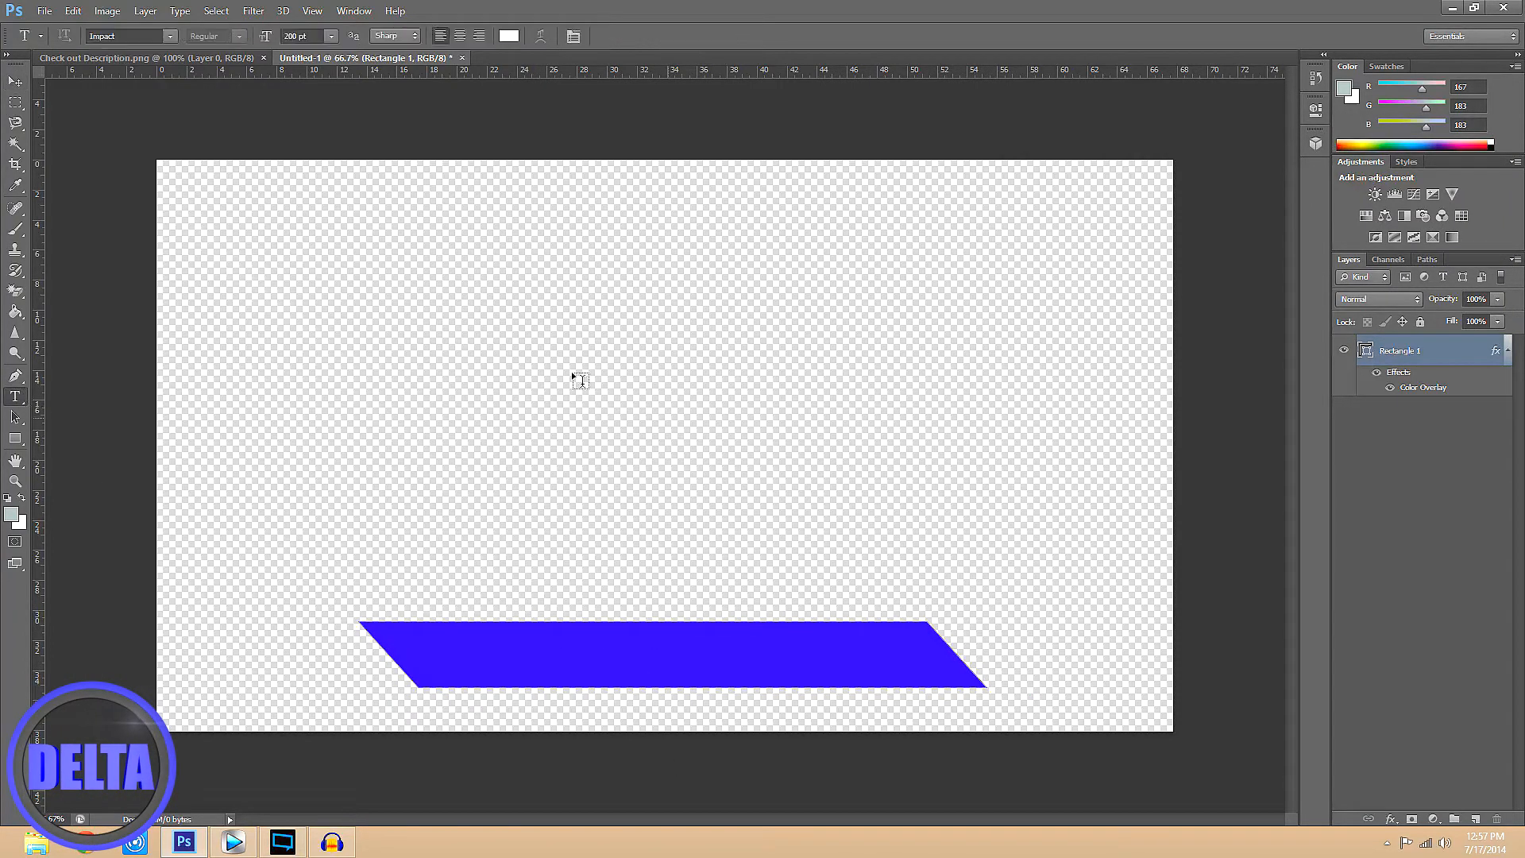
left_click(453, 656)
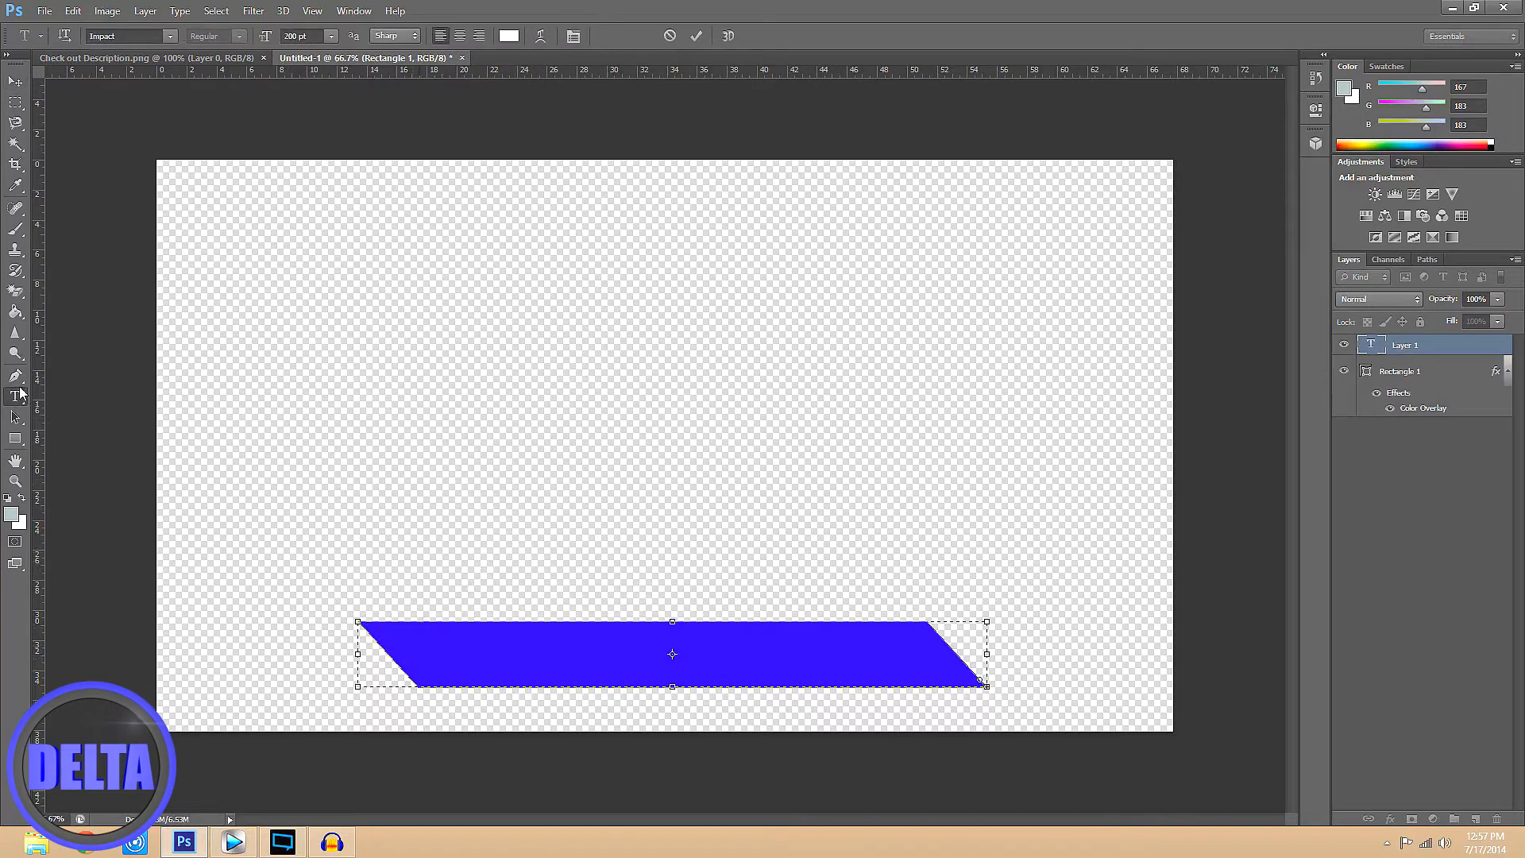
left_click(15, 81)
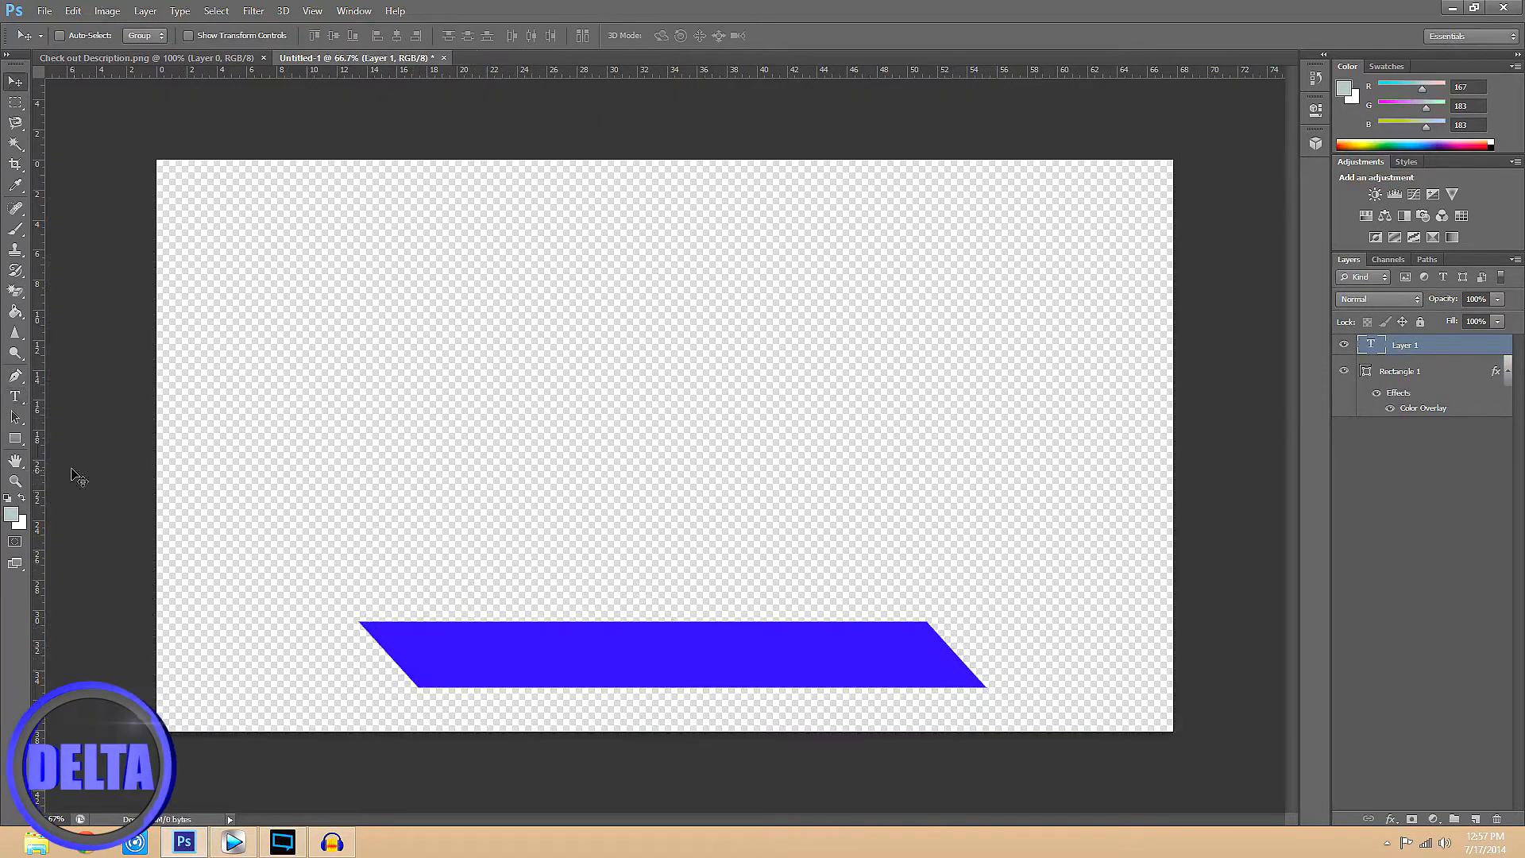
Add the white text "dasasssa" in Impact 200 pt on the empty canvas and move it onto the blue bar.
left_click(15, 396)
left_click(349, 442)
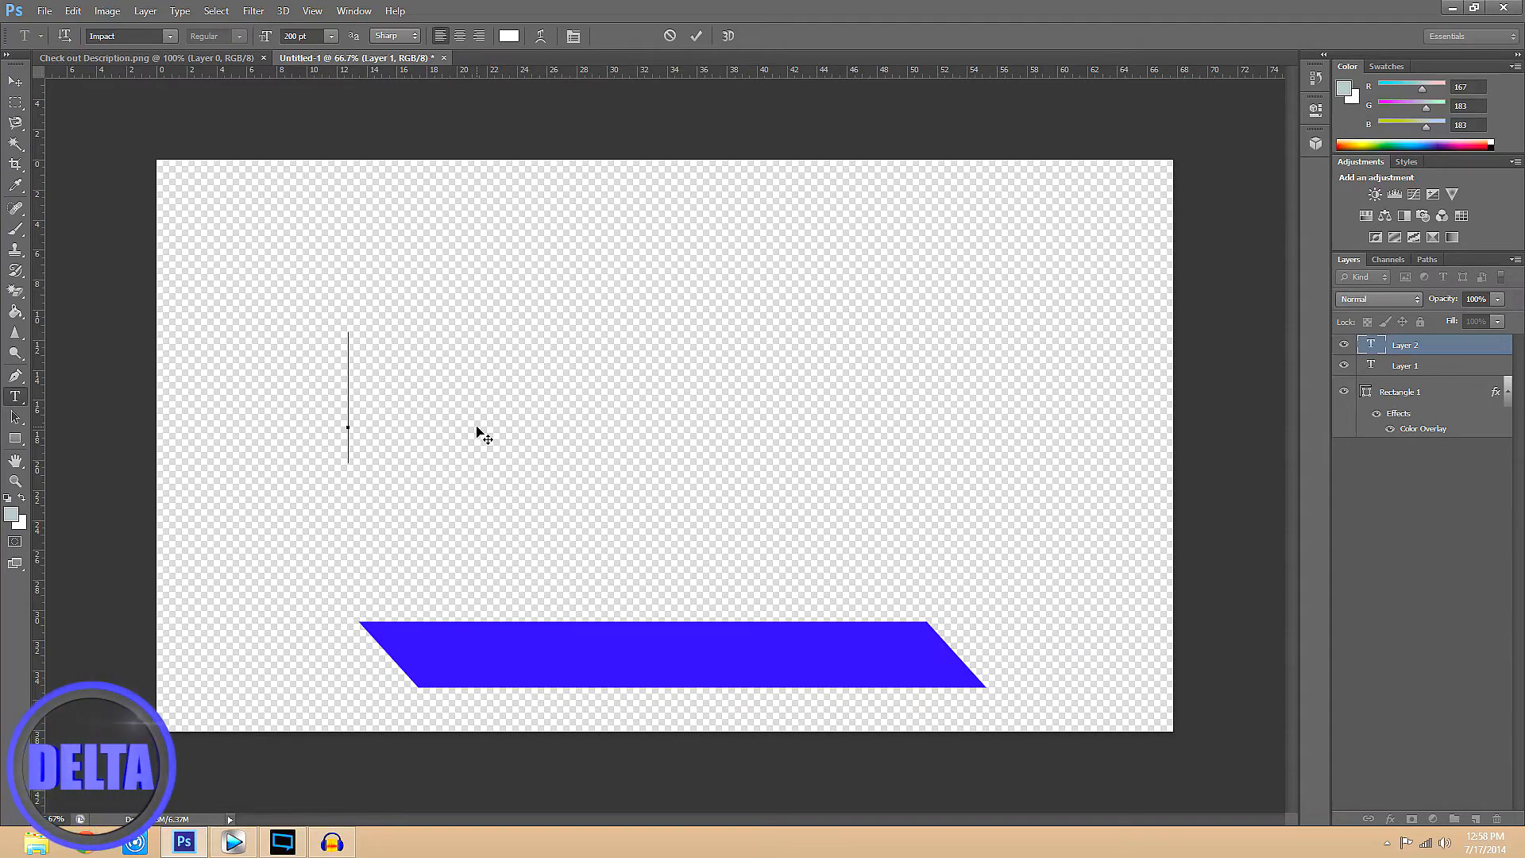
type("das")
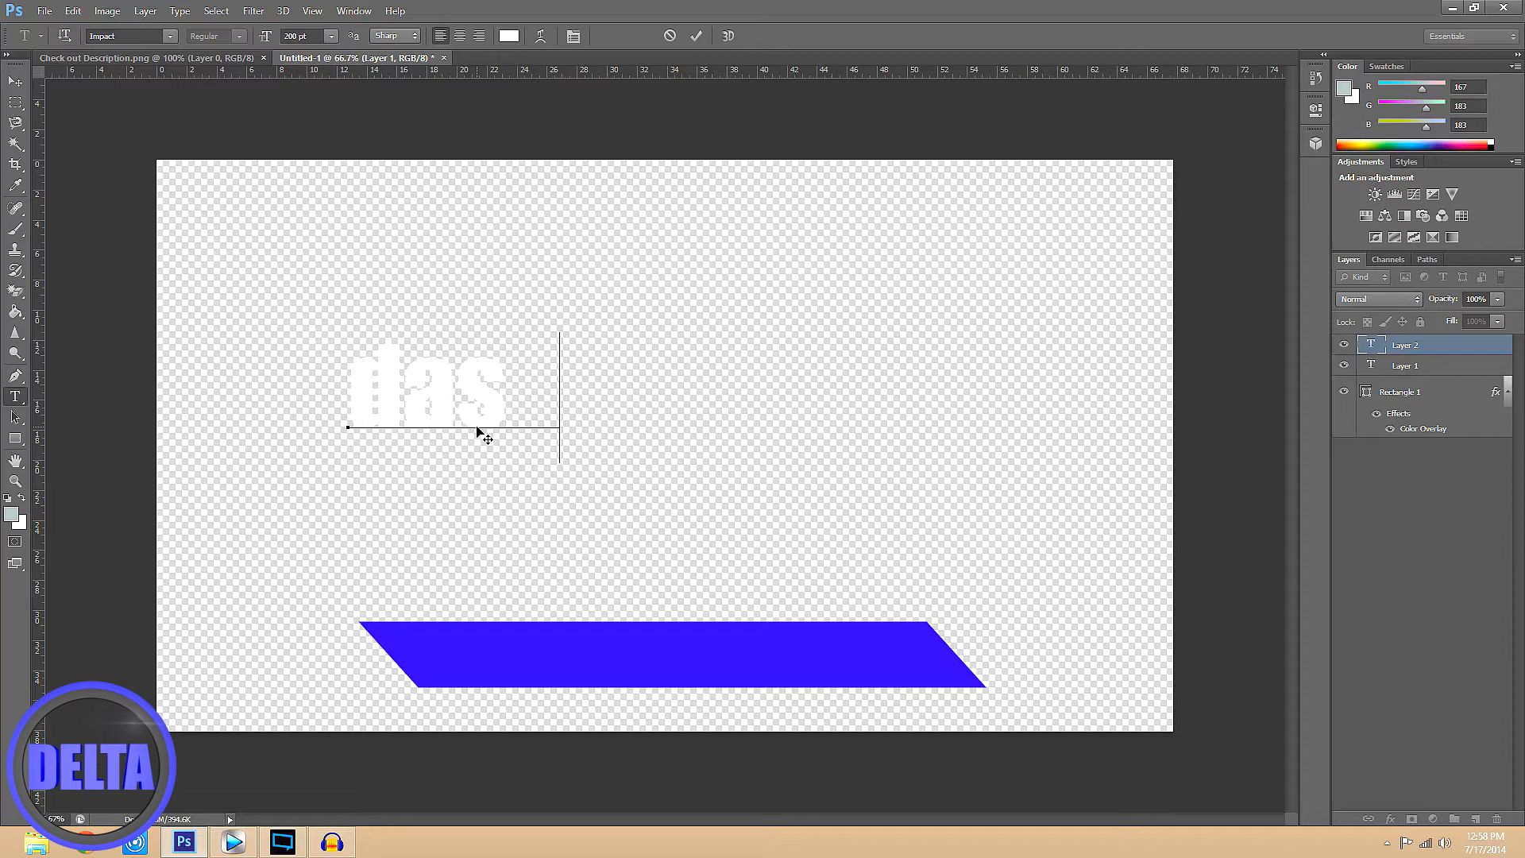
type("asssa")
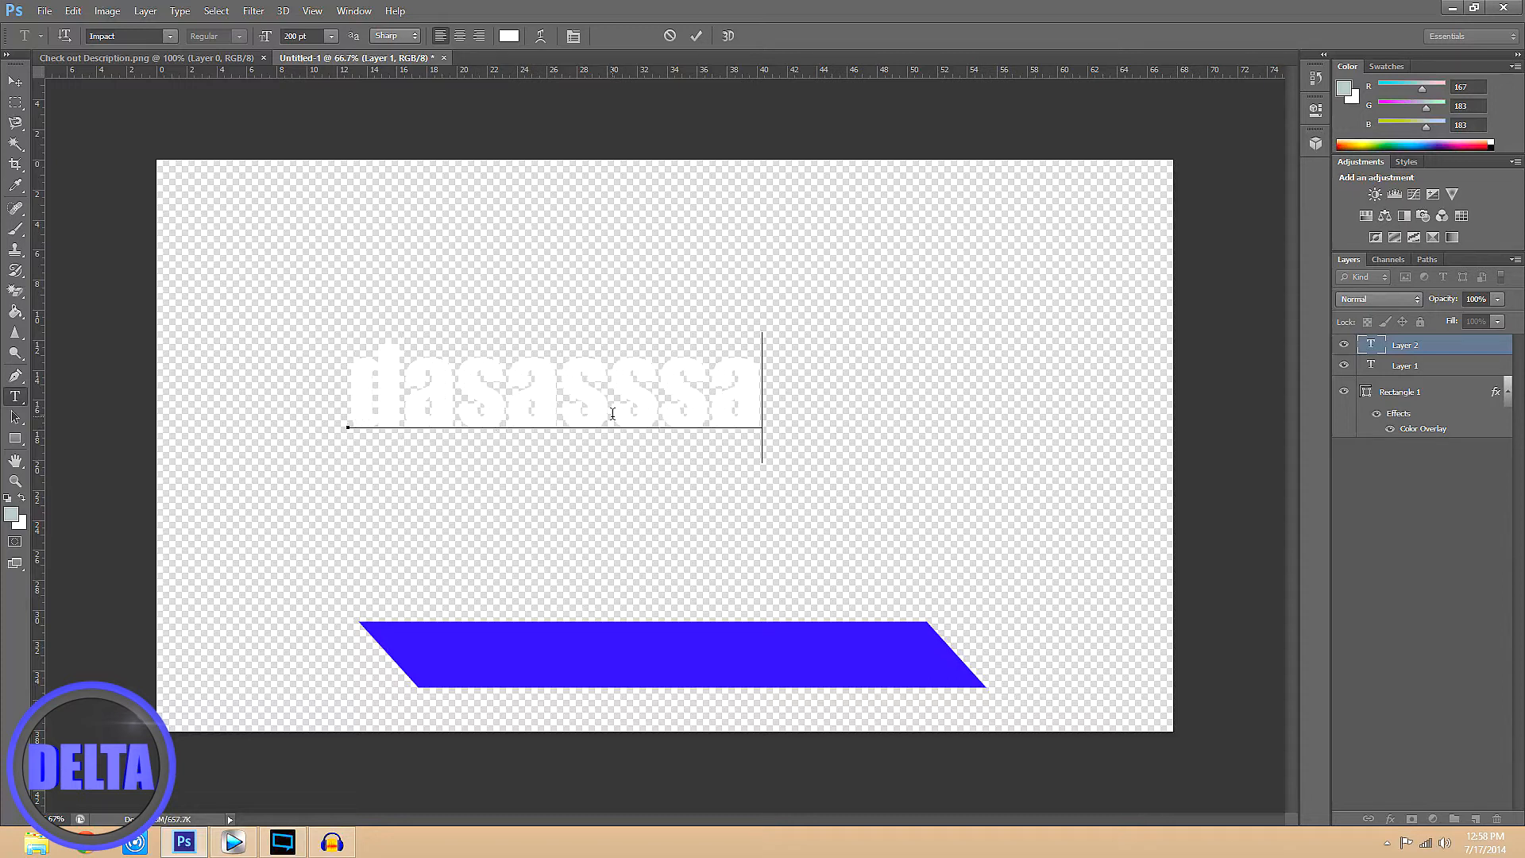
left_click(15, 81)
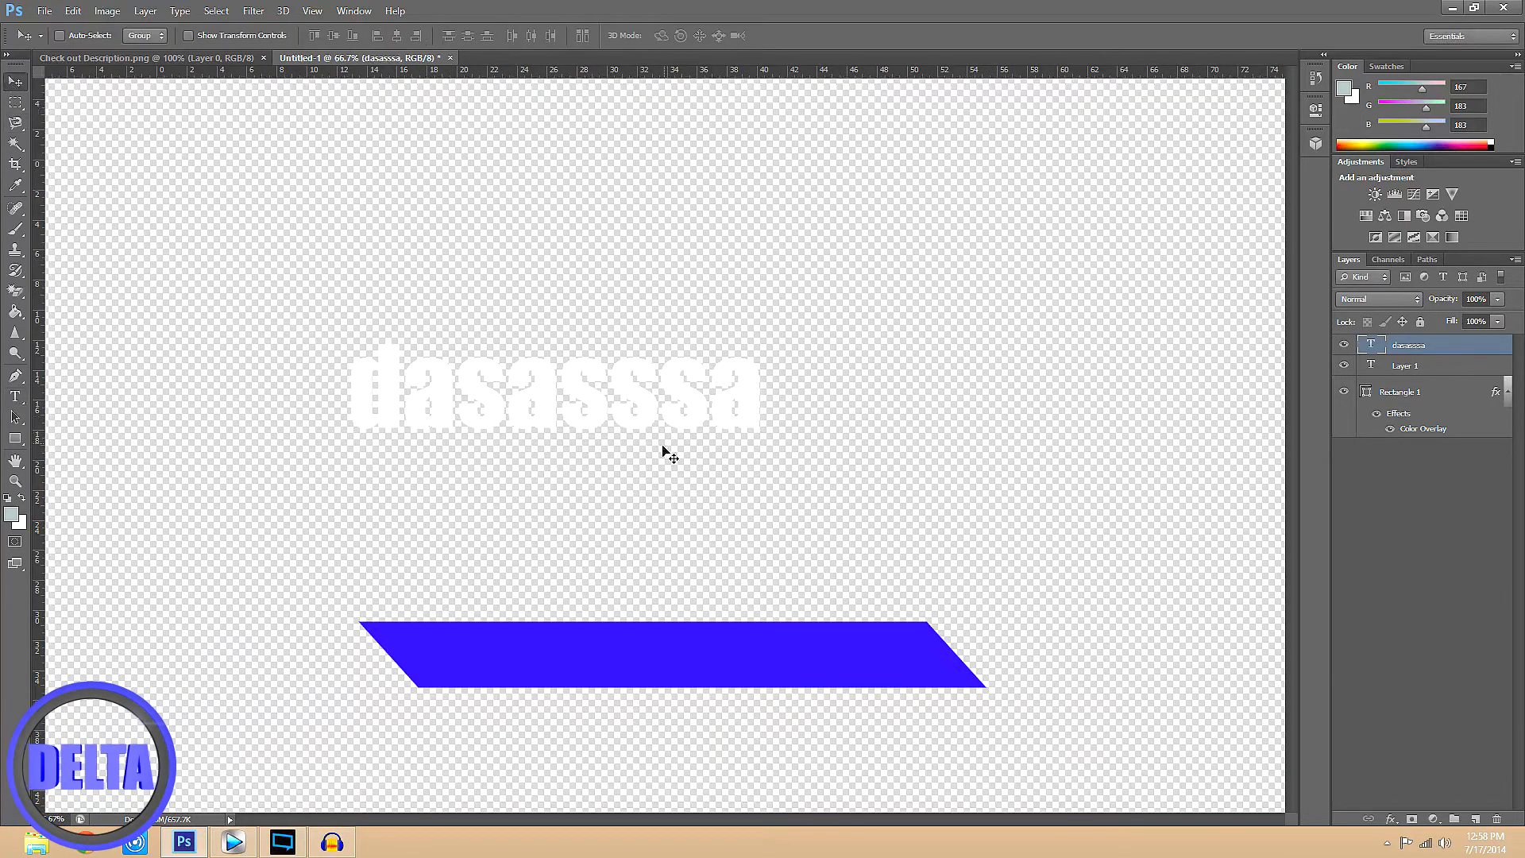
left_click_drag(623, 421, 739, 674)
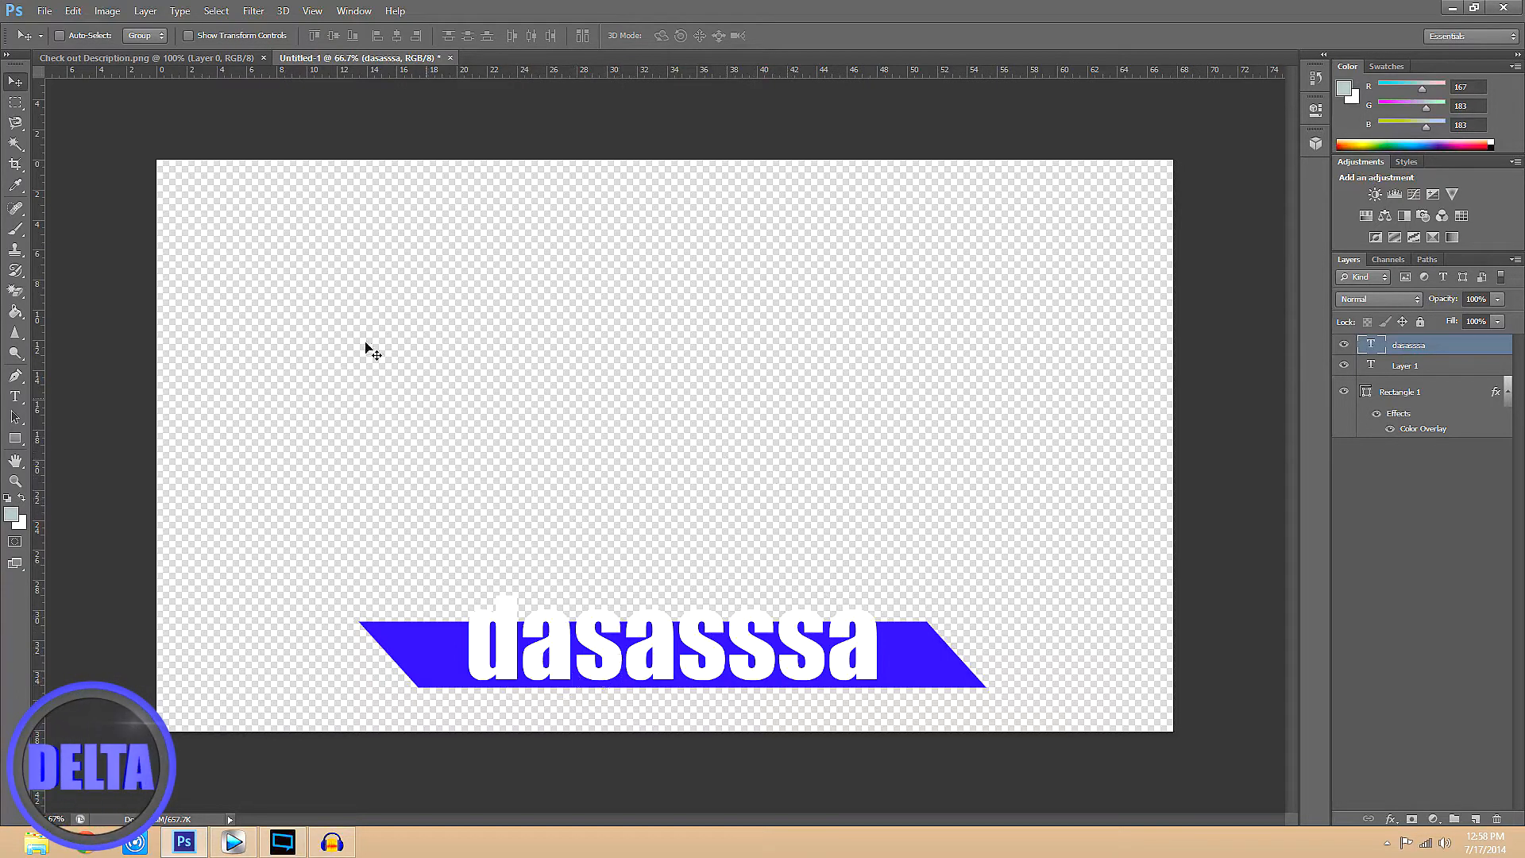
Choose PNG as the save format for the banner and cancel the save.
left_click(45, 11)
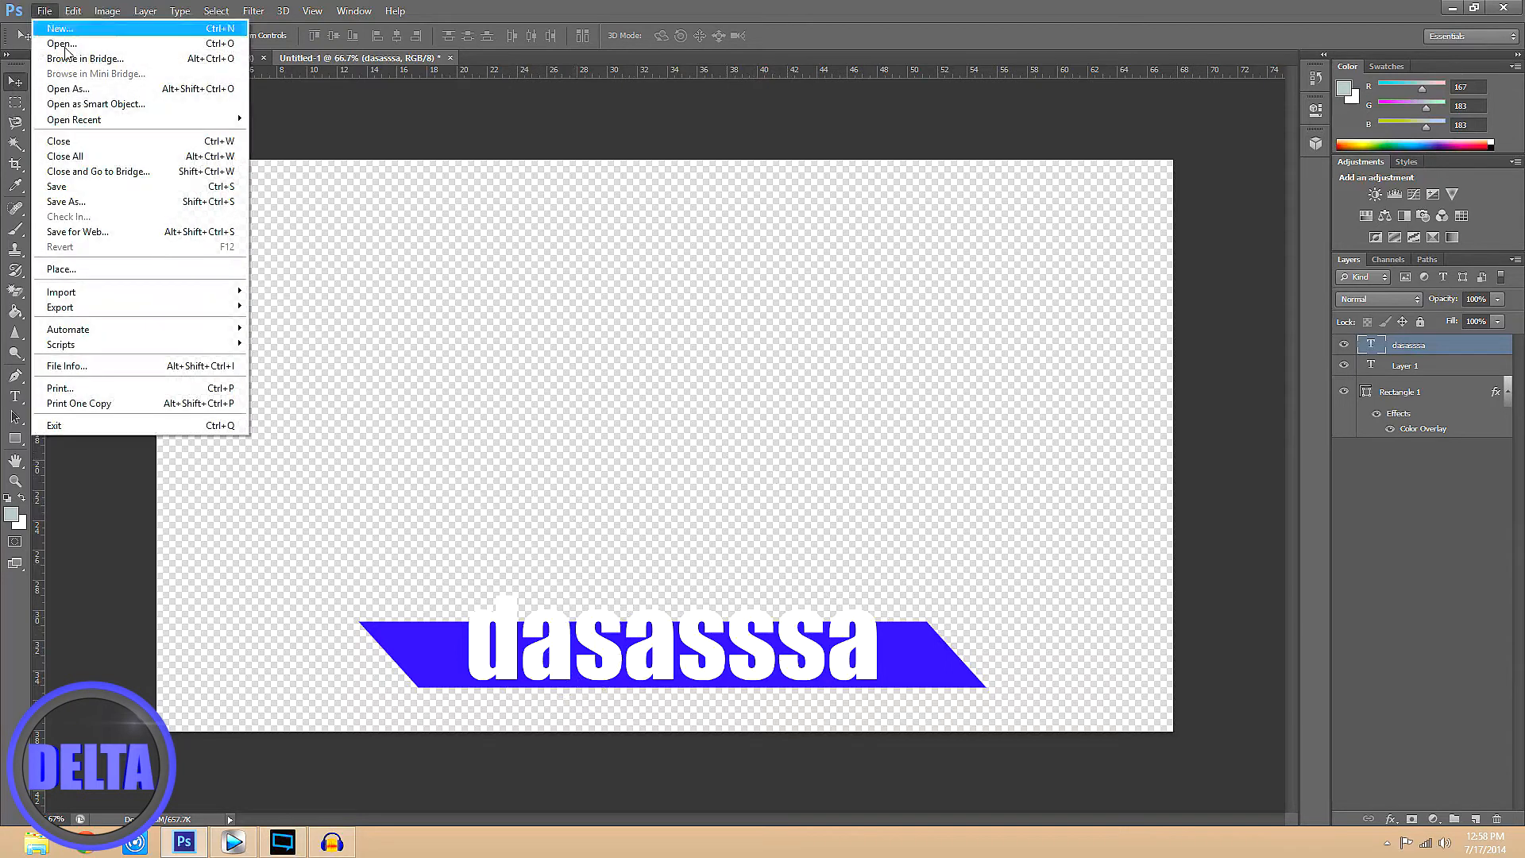
left_click(82, 211)
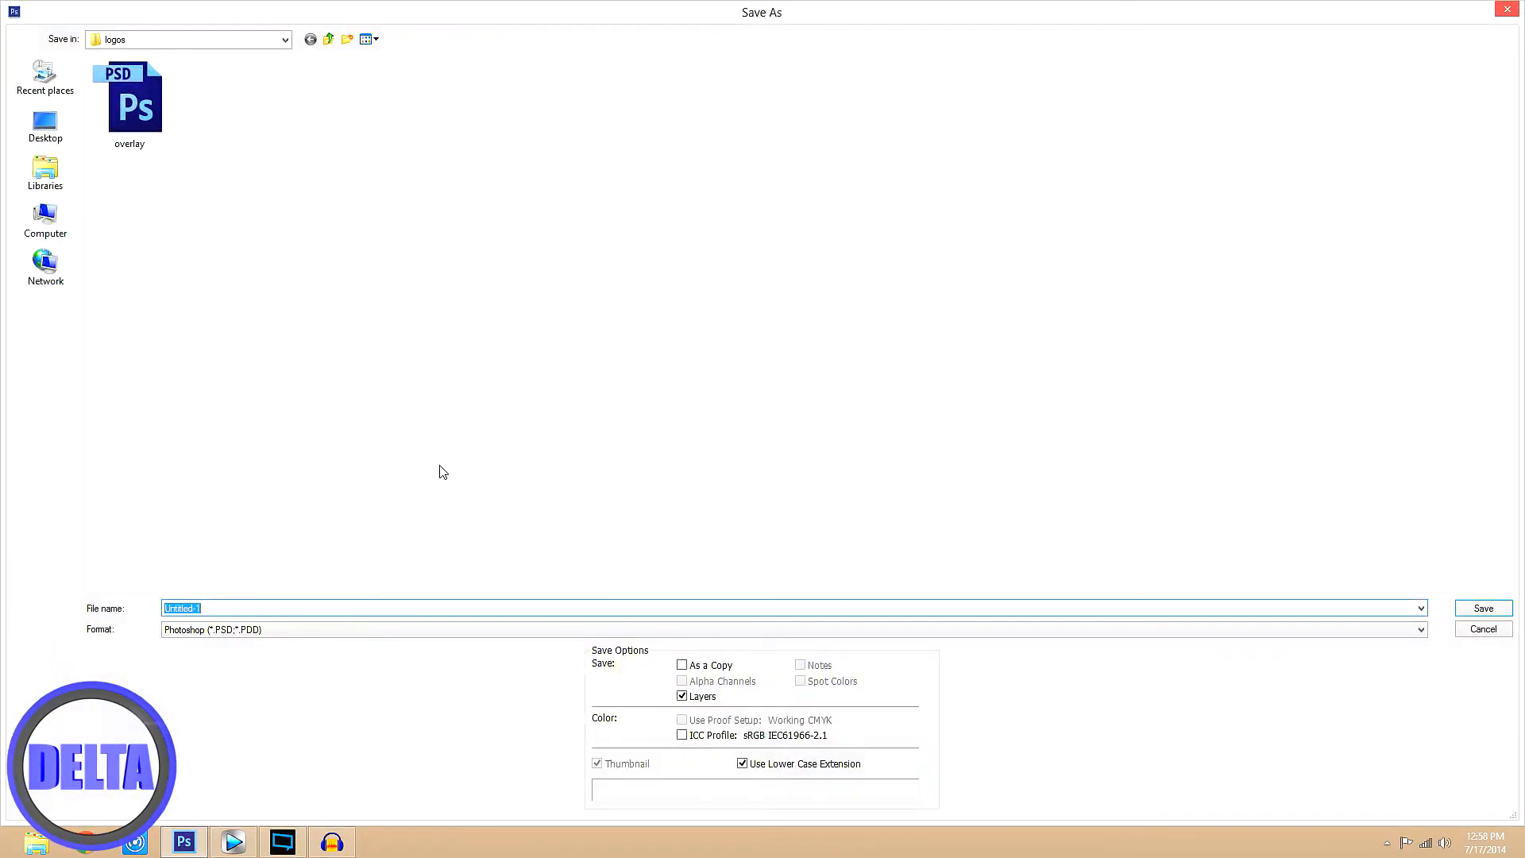
left_click(213, 630)
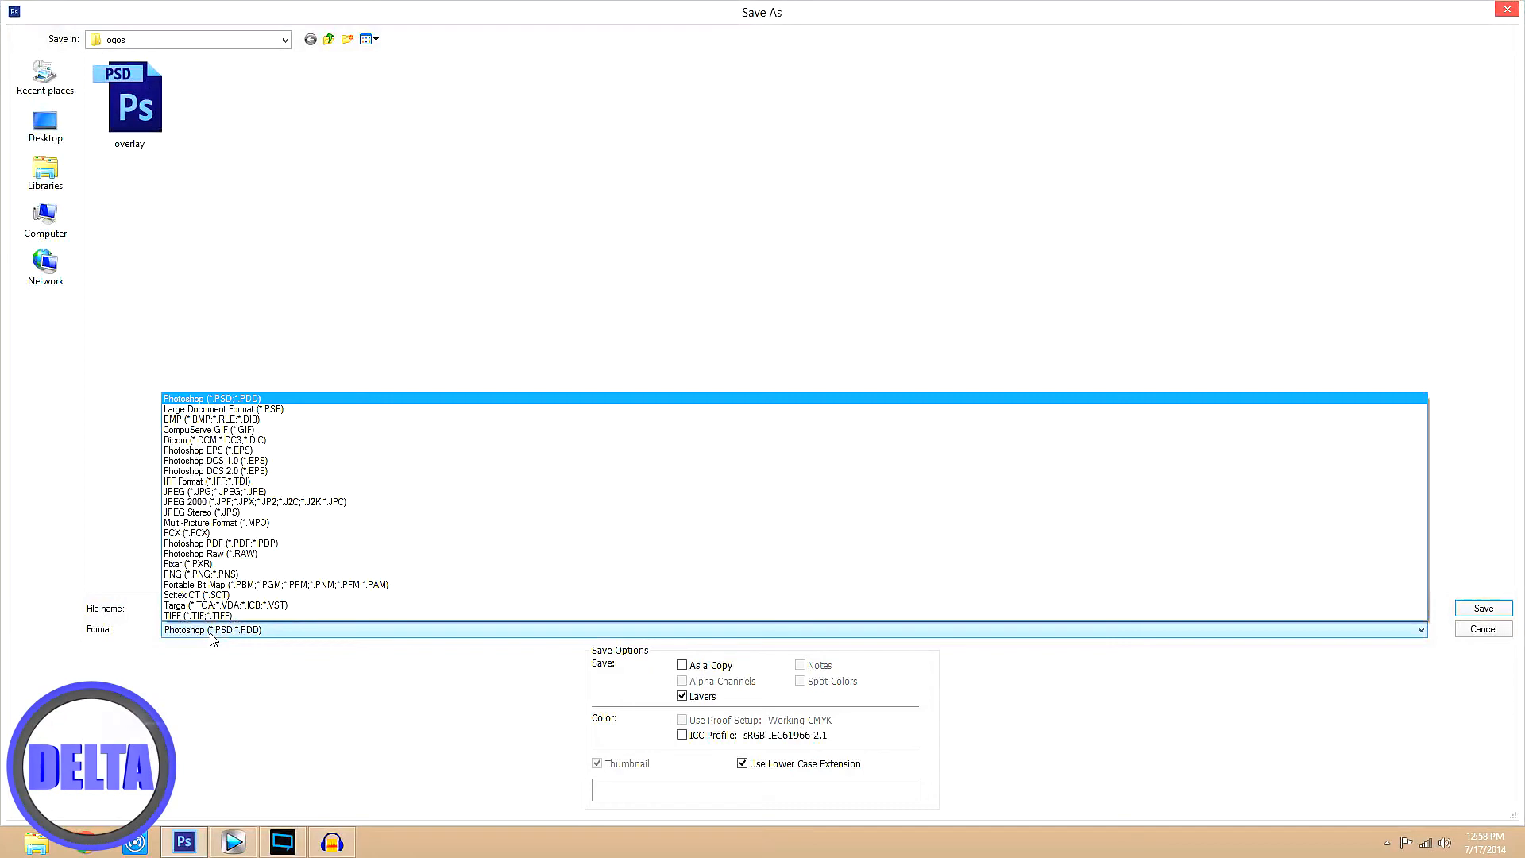
left_click(219, 632)
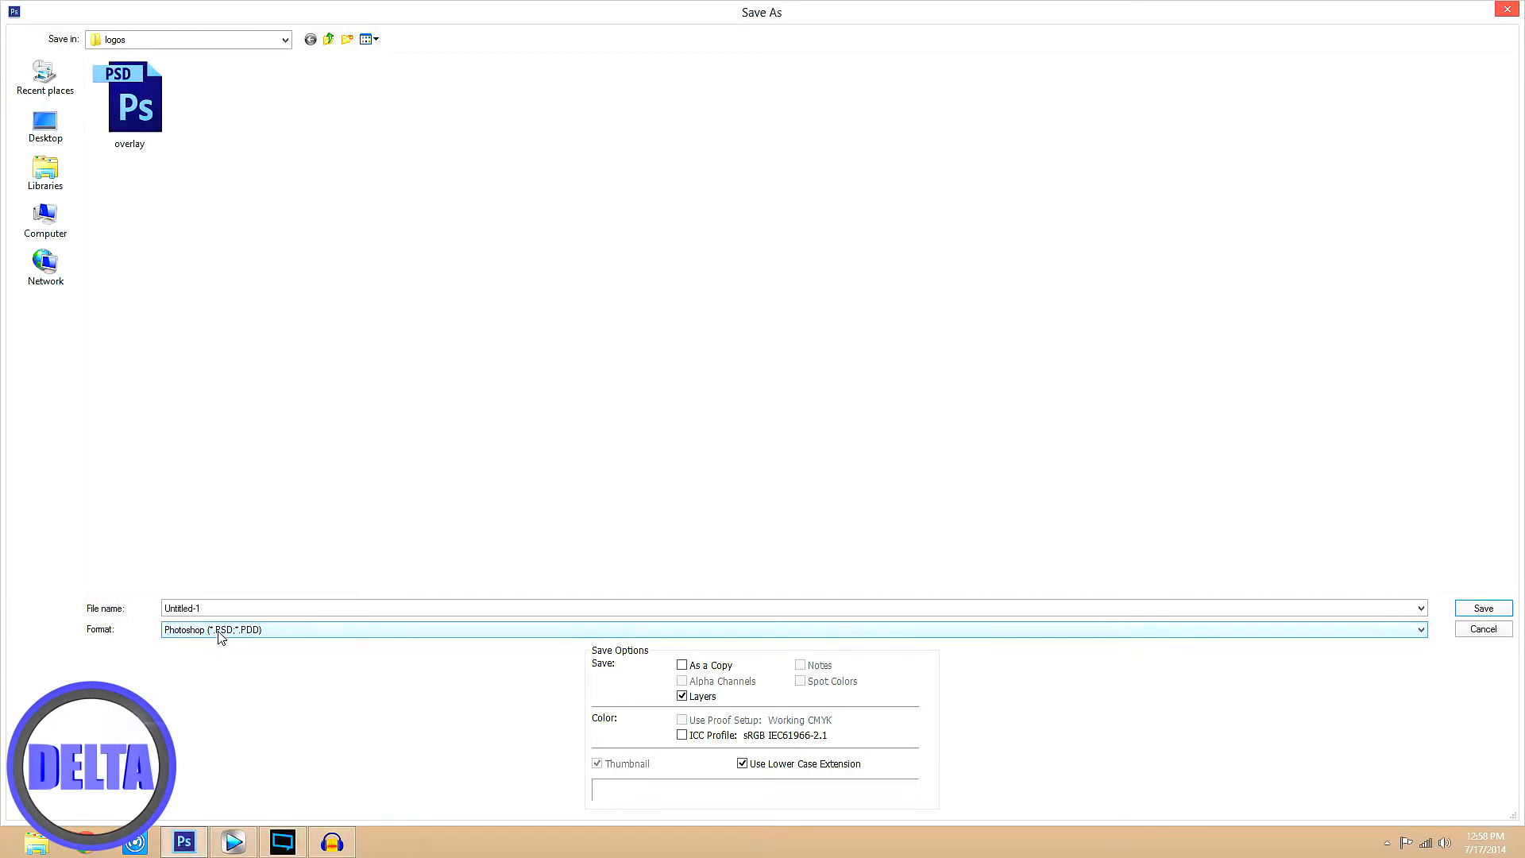
left_click(285, 632)
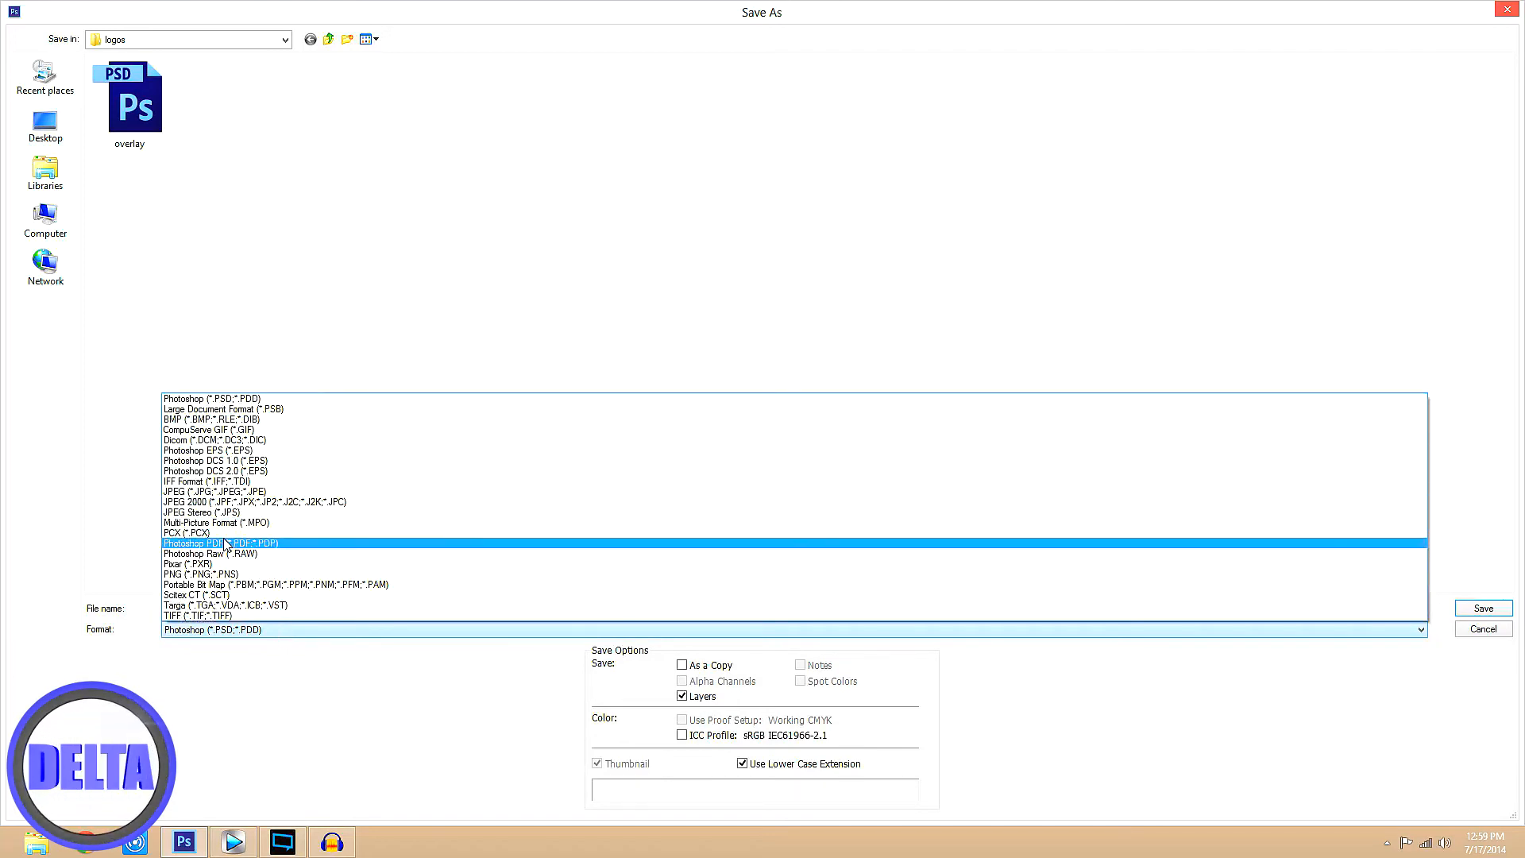
left_click(172, 574)
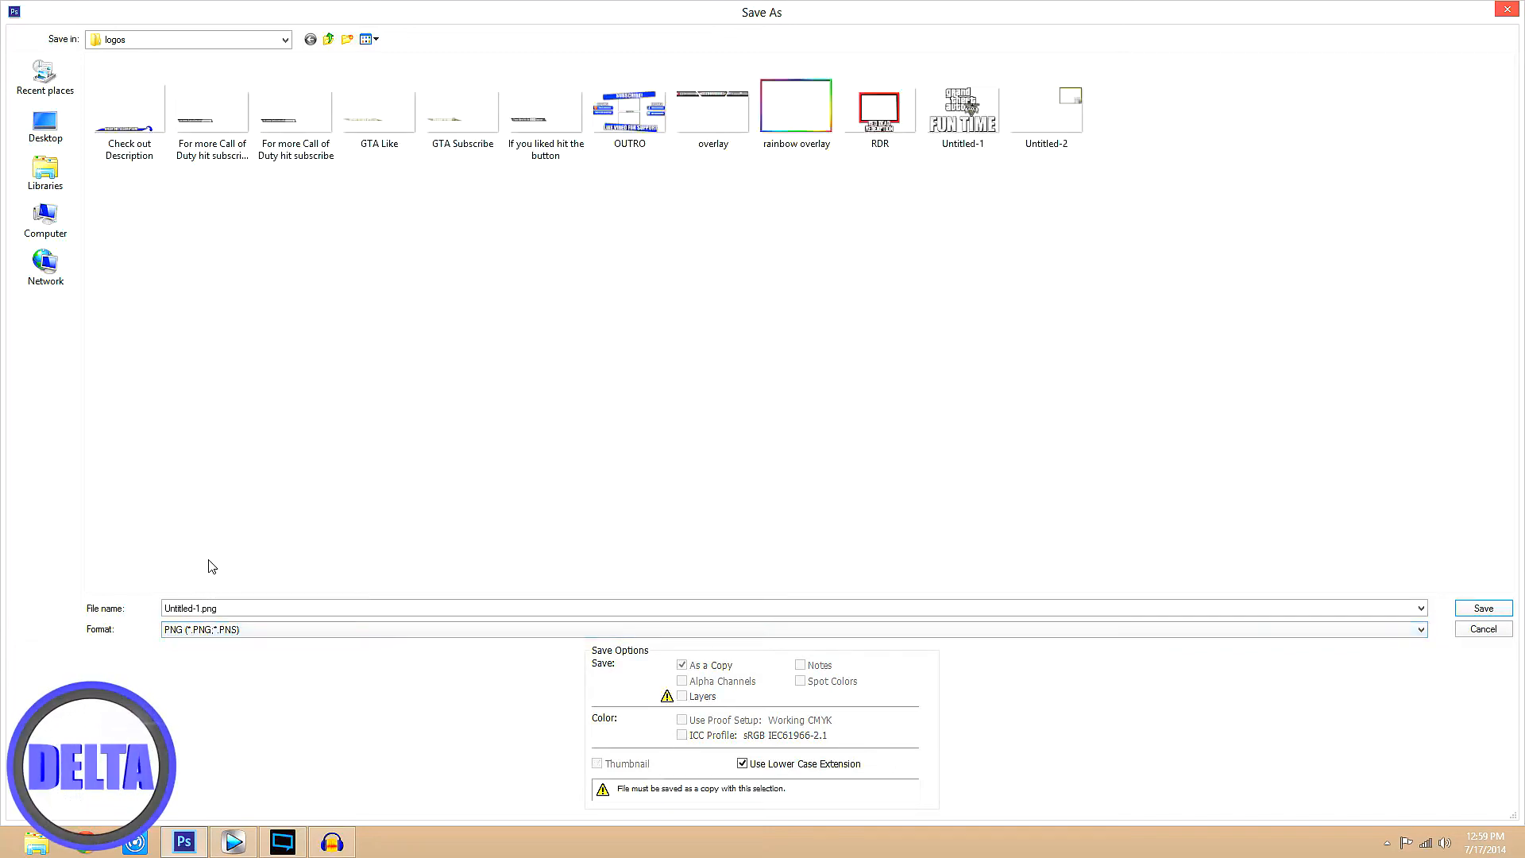
left_click(191, 630)
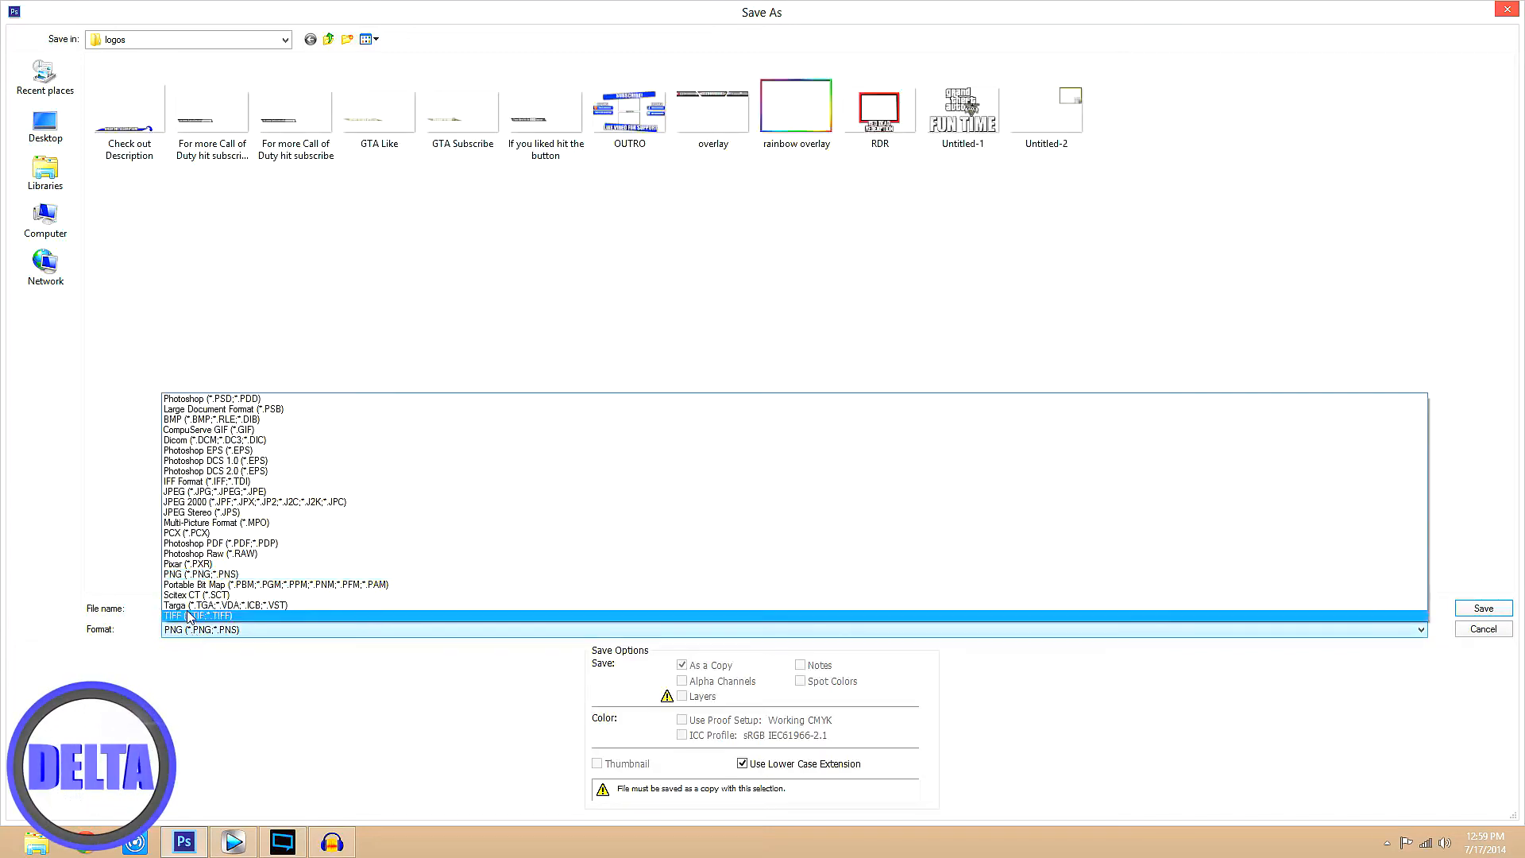
left_click(182, 575)
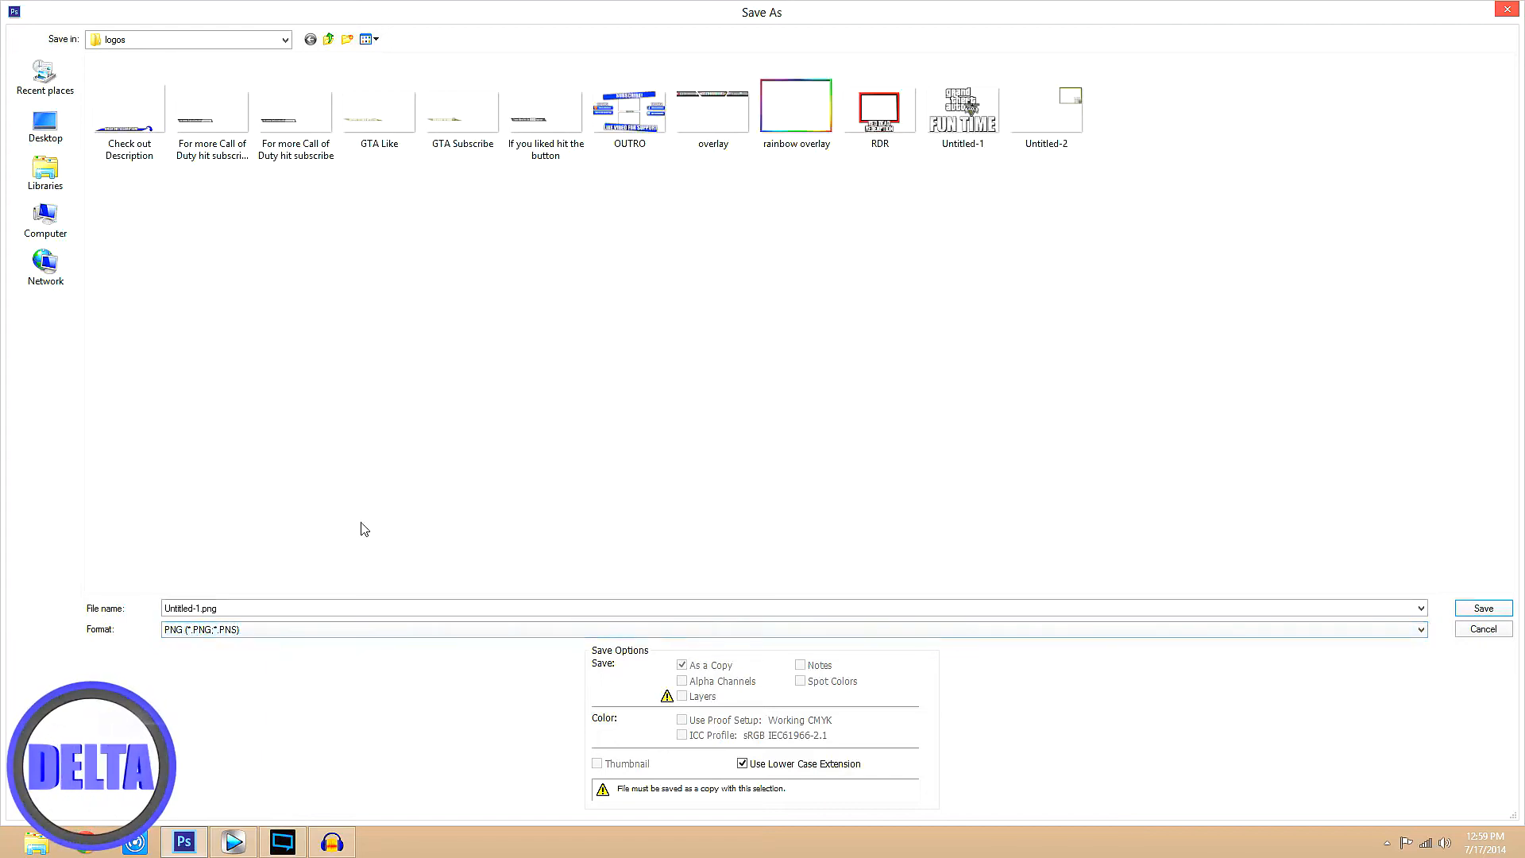
left_click(1482, 629)
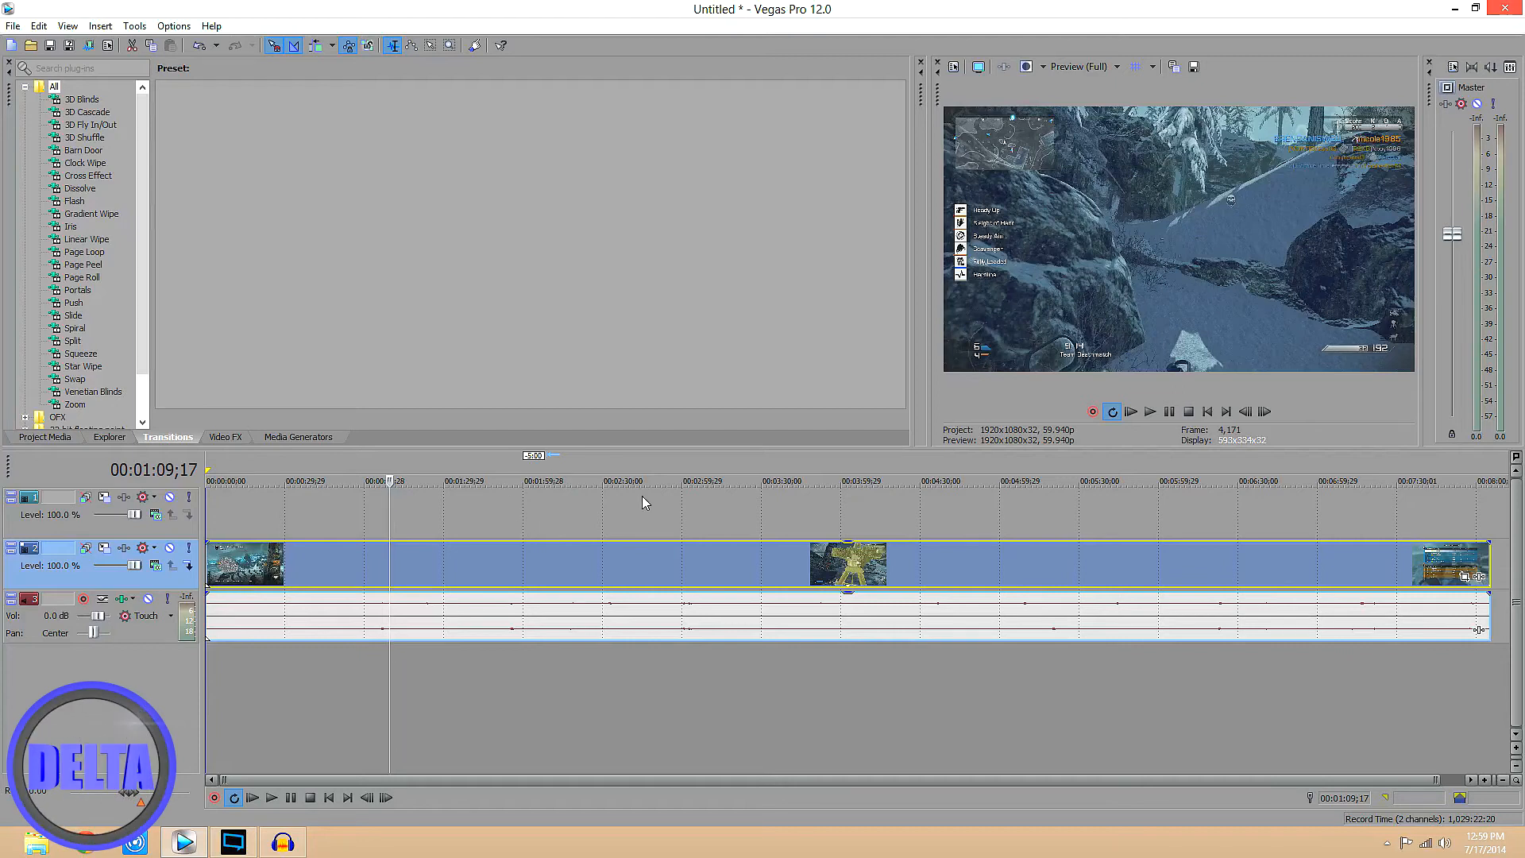
In Vegas Pro, place the Check out Description image on the empty upper video track at 00:02:58;21.
left_click(681, 582)
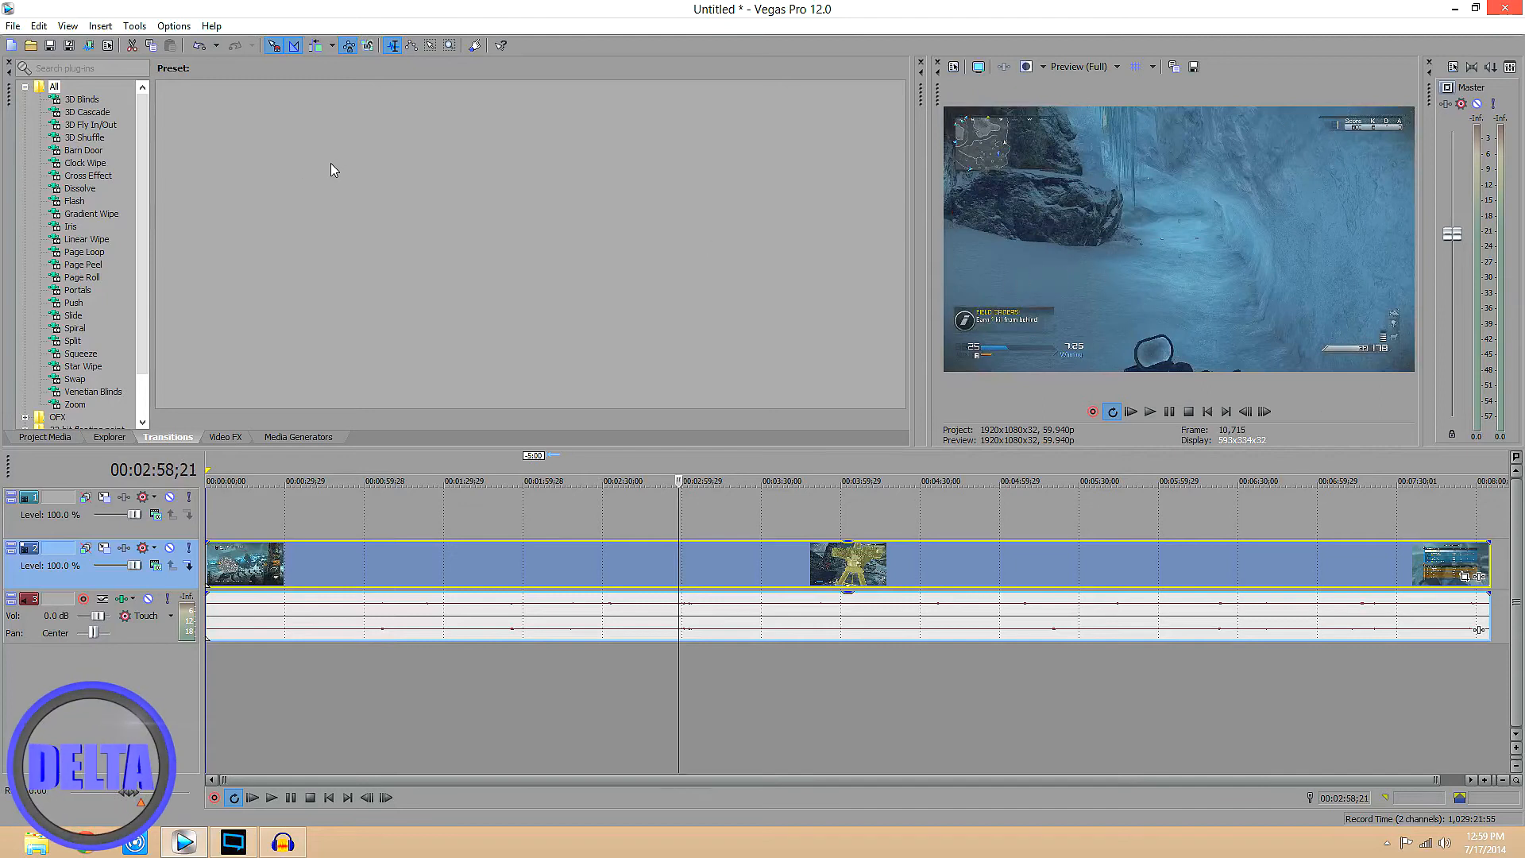
right_click(880, 610)
left_click(719, 571)
right_click(719, 571)
left_click(742, 561)
left_click(816, 572)
left_click(32, 50)
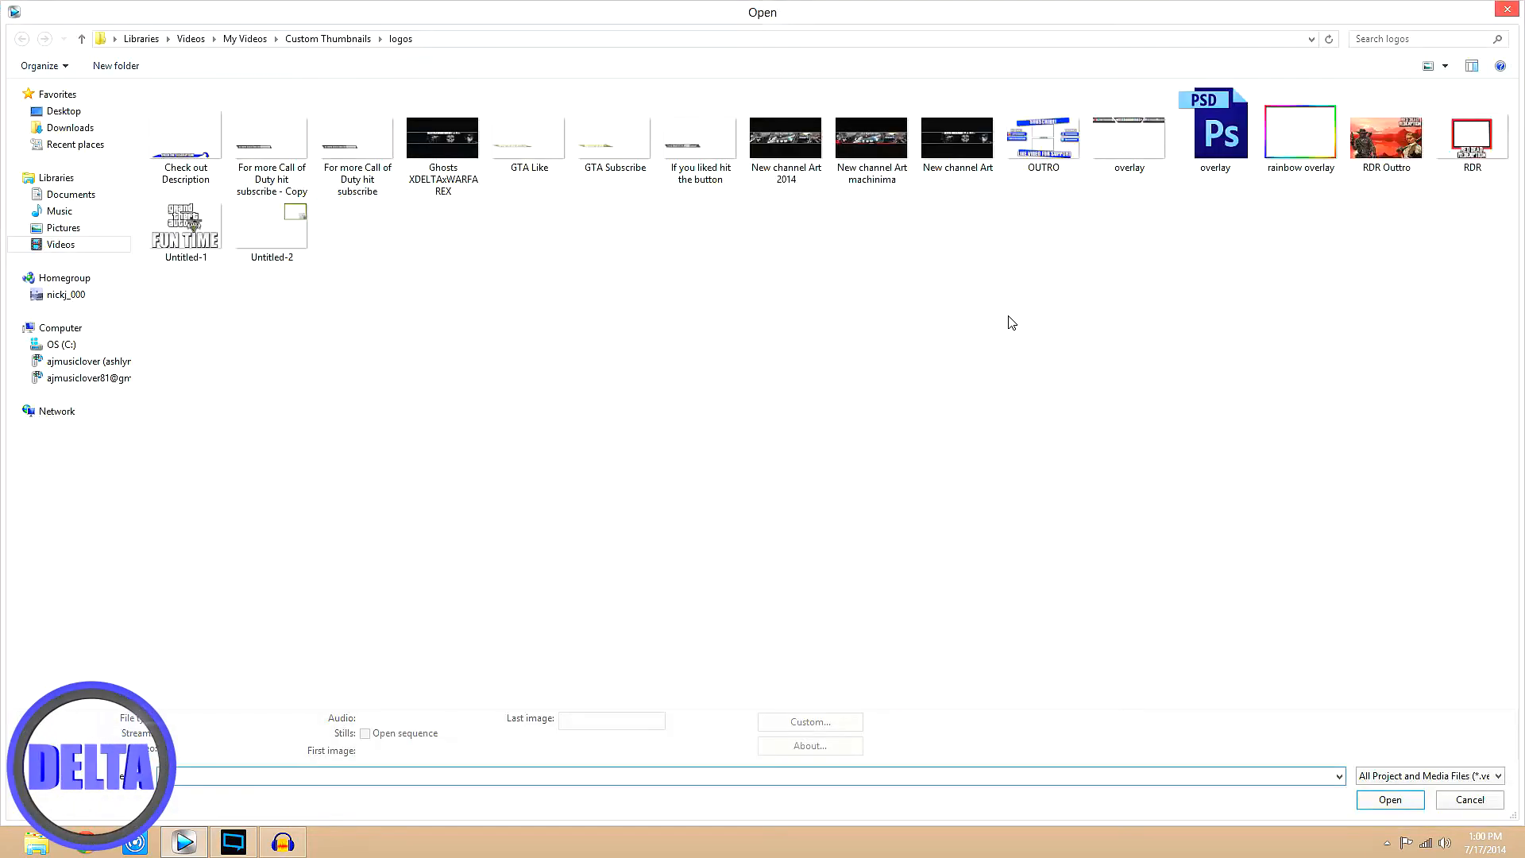
left_click(197, 168)
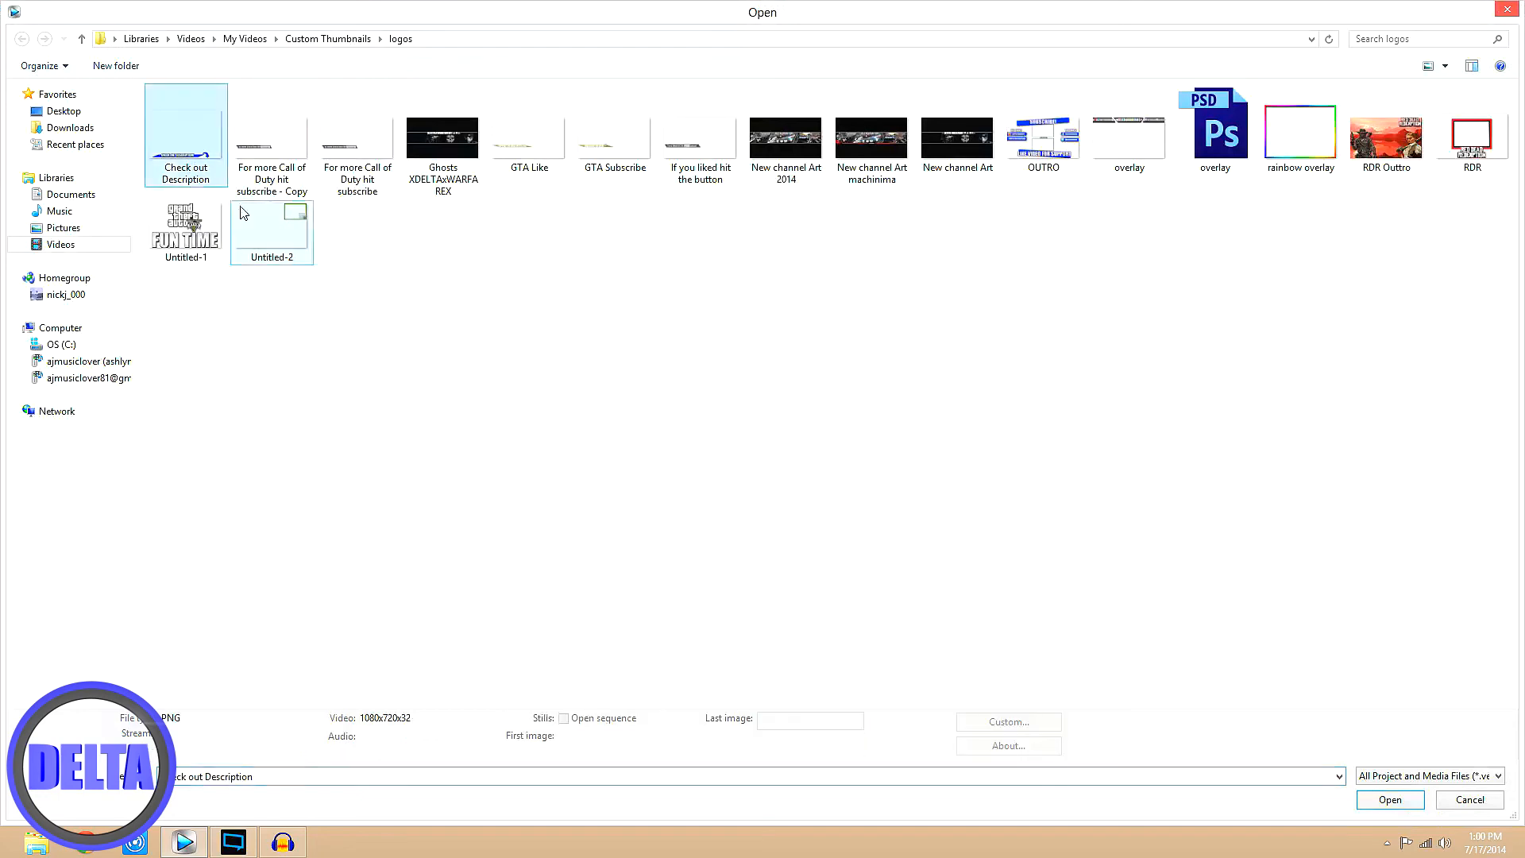
left_click(1390, 799)
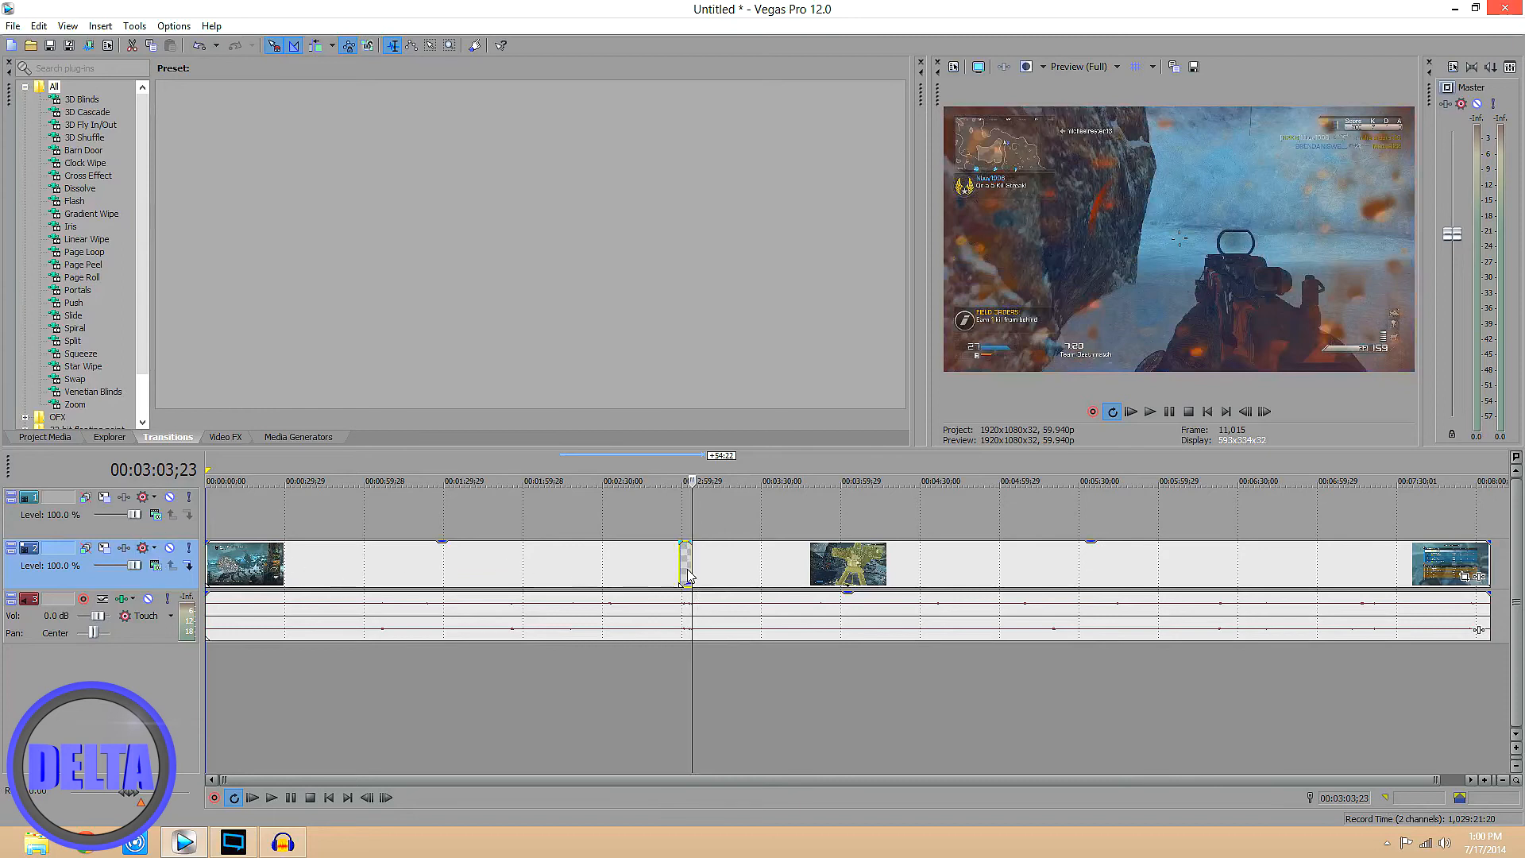
mouse_move(688, 573)
left_mouse_down()
mouse_move(688, 521)
mouse_move(679, 569)
left_mouse_up()
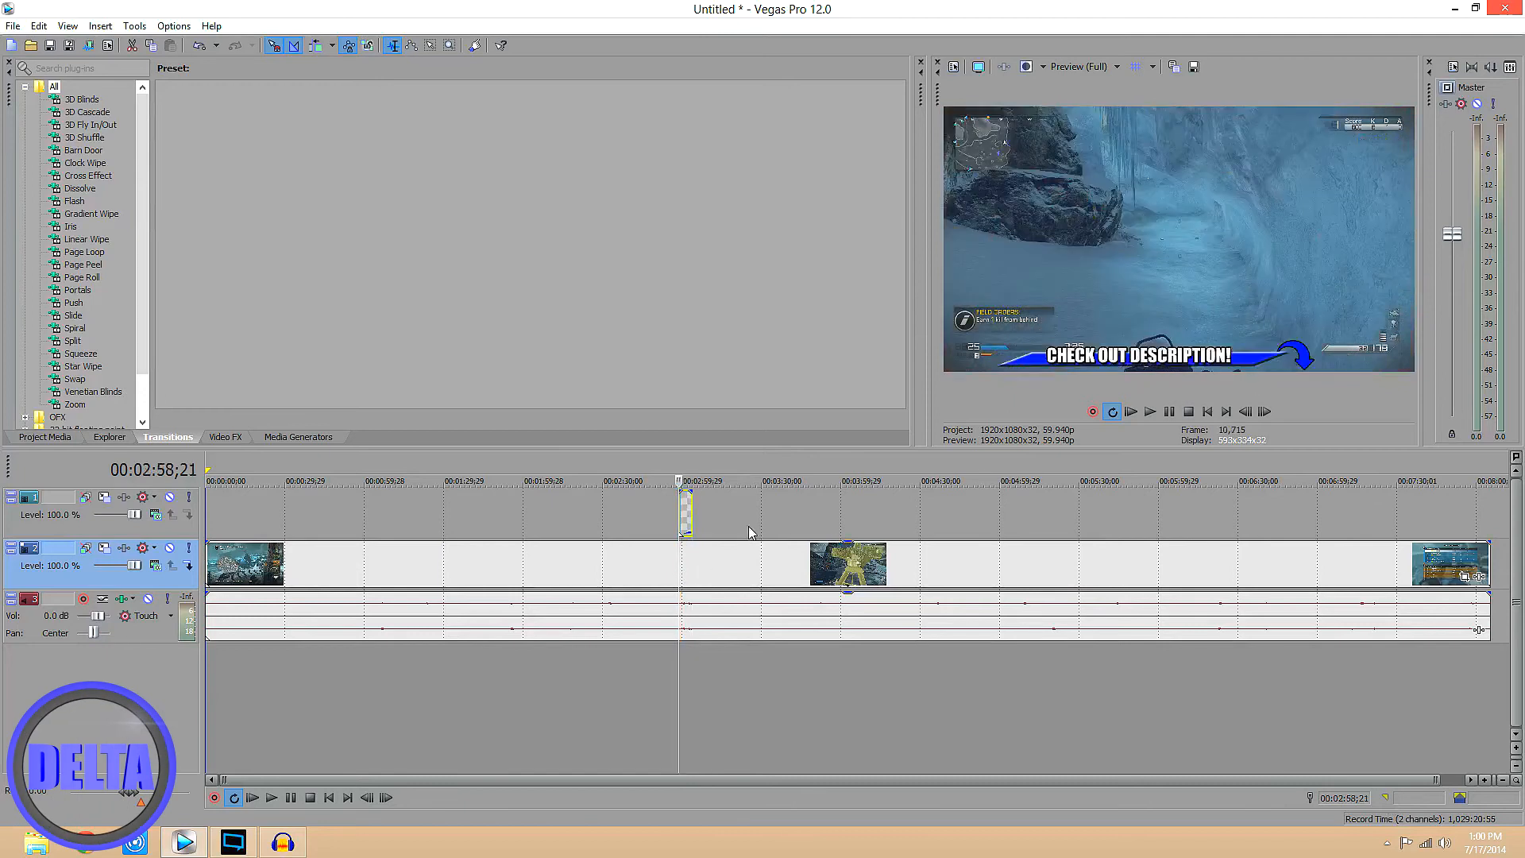
Open the properties of the Check out Description event on the upper track and close them.
scroll(707, 529, "up", 5)
right_click(893, 518)
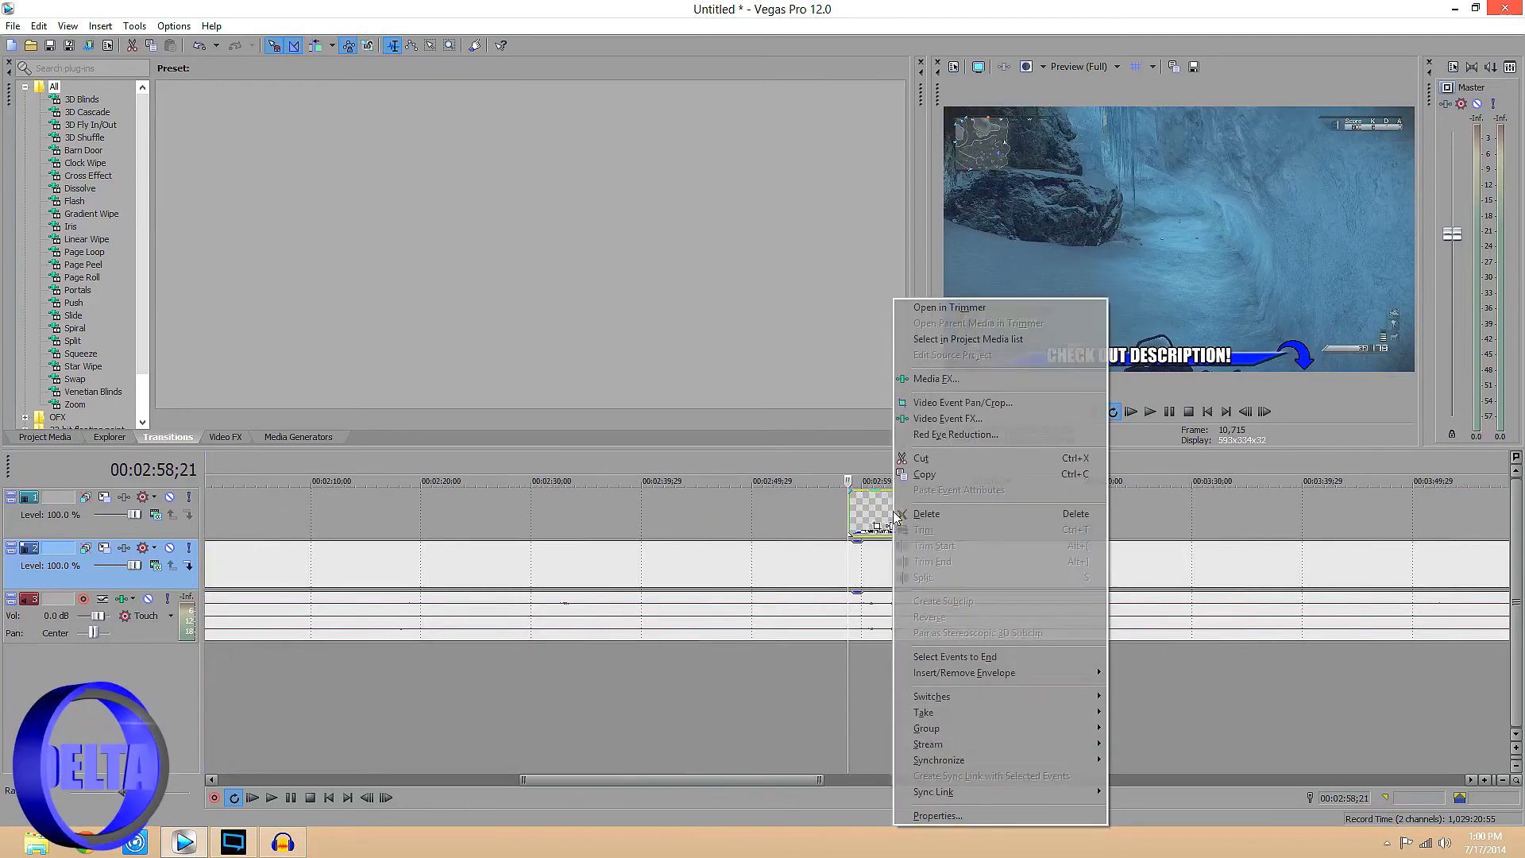
left_click(923, 820)
left_click(640, 329)
left_click(819, 572)
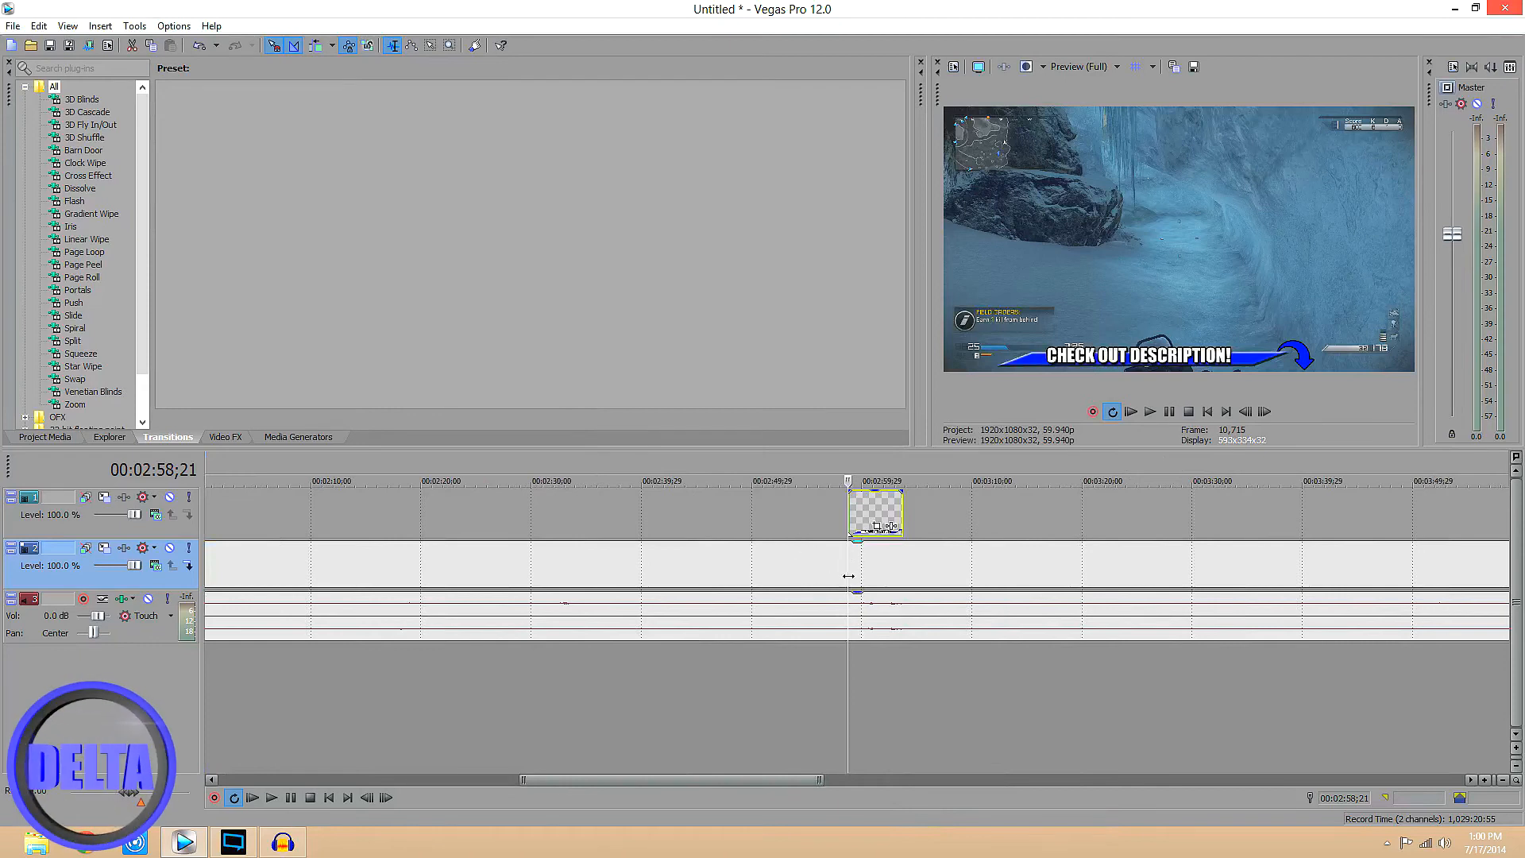
scroll(865, 591, "down", 4)
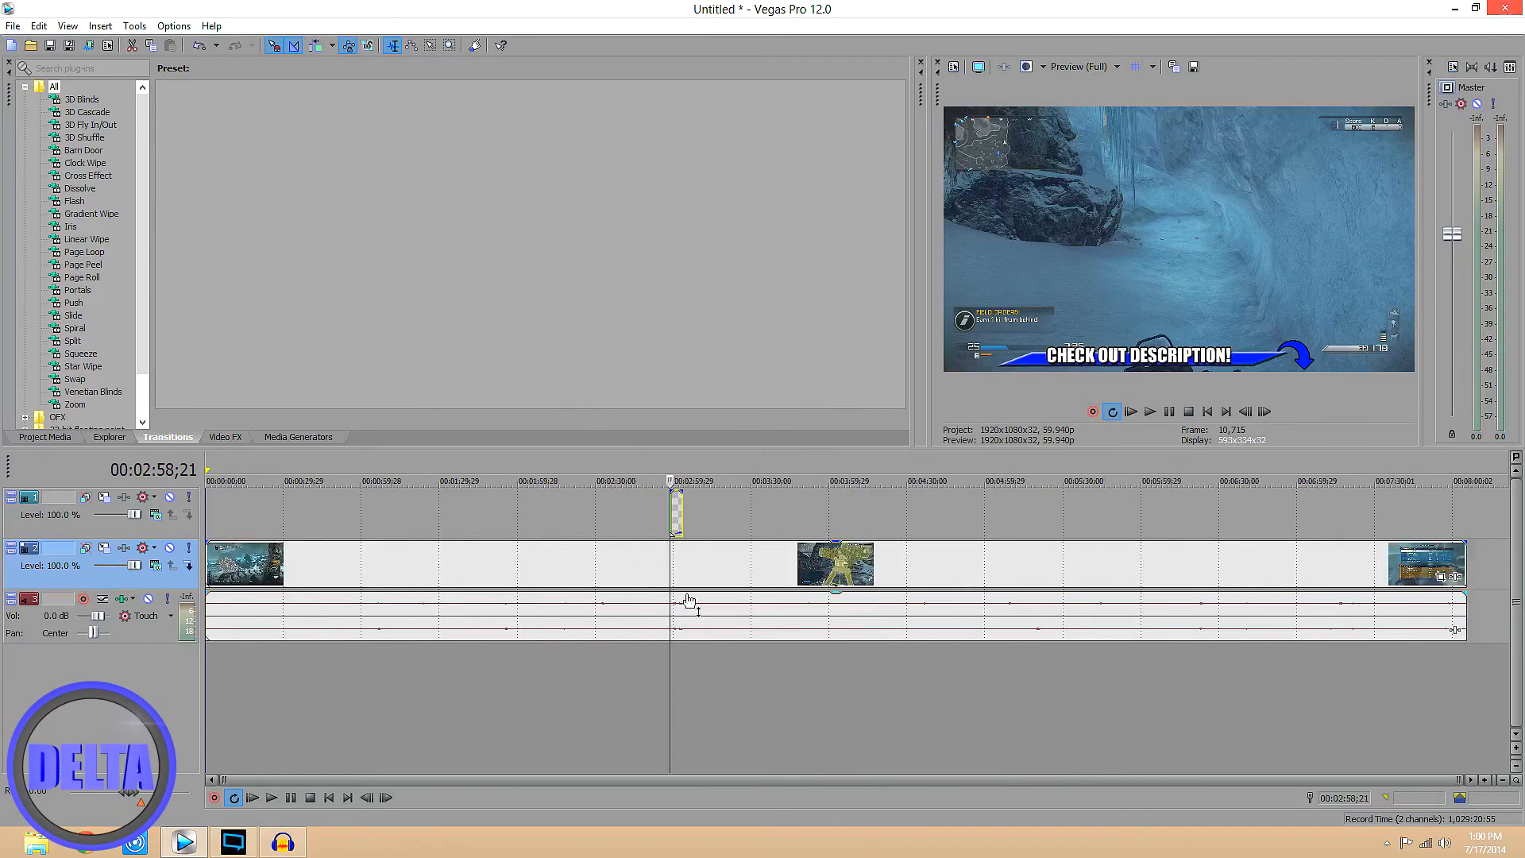
mouse_move(675, 516)
left_mouse_down()
mouse_move(681, 560)
mouse_move(678, 520)
left_mouse_up()
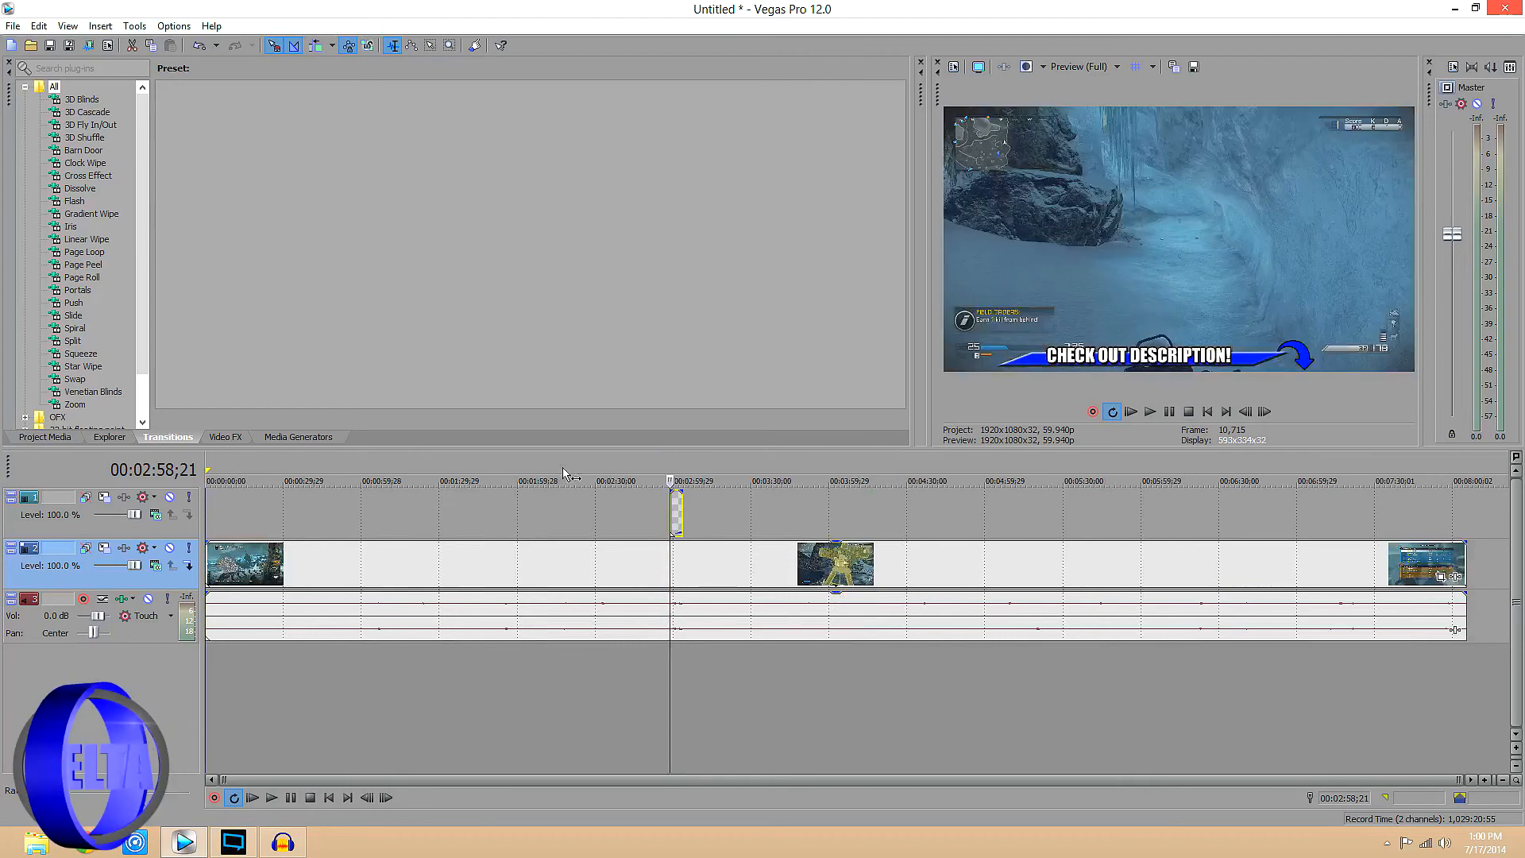
Apply the Slide In, Left-Right transition to the start of the overlay event and Slide Out, Right-Left to its end.
scroll(591, 481, "up", 3)
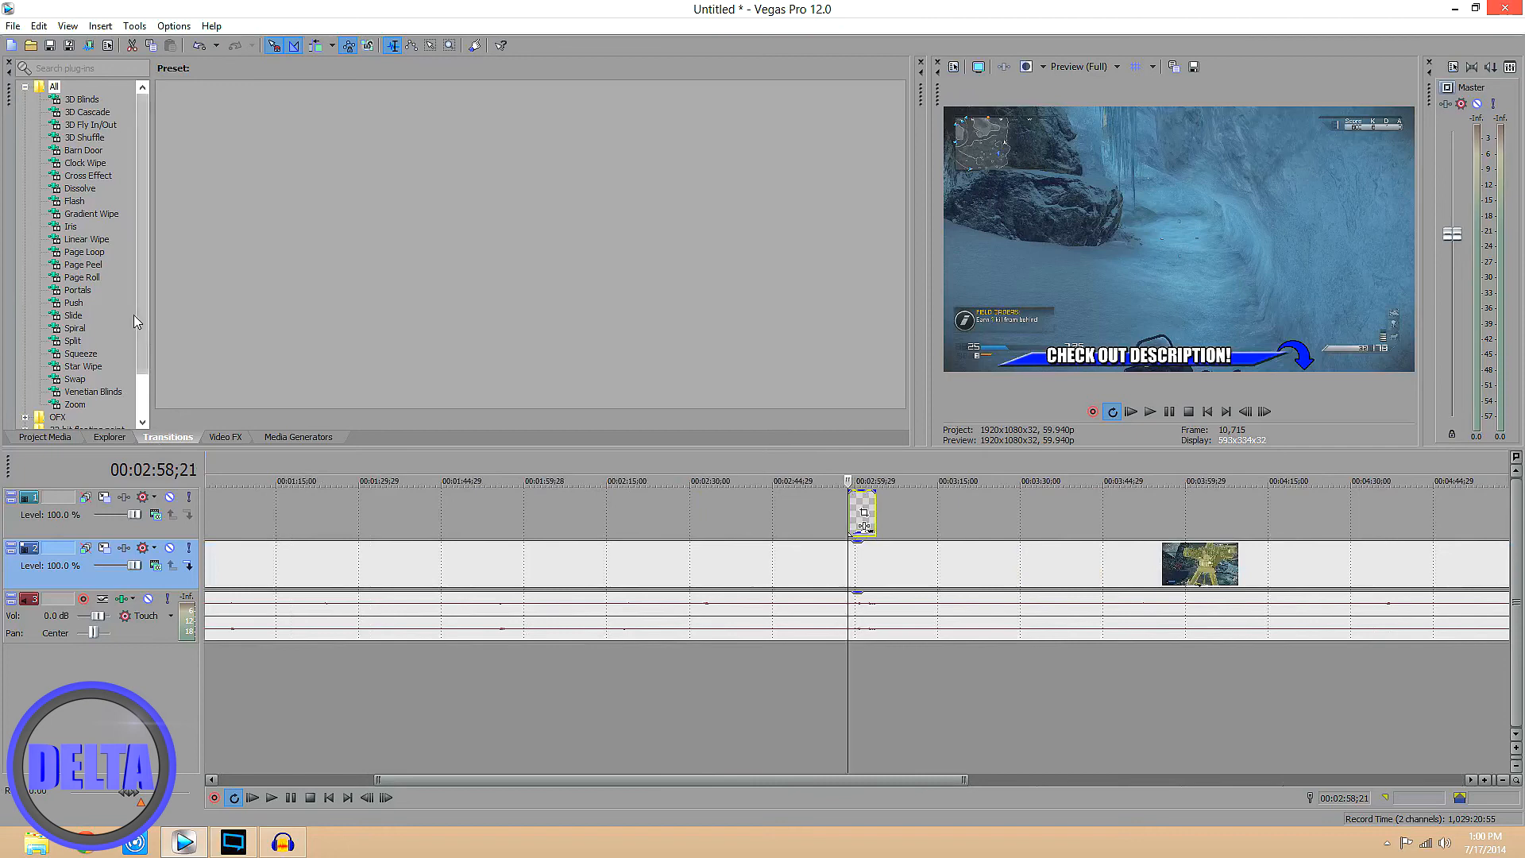
left_click(73, 316)
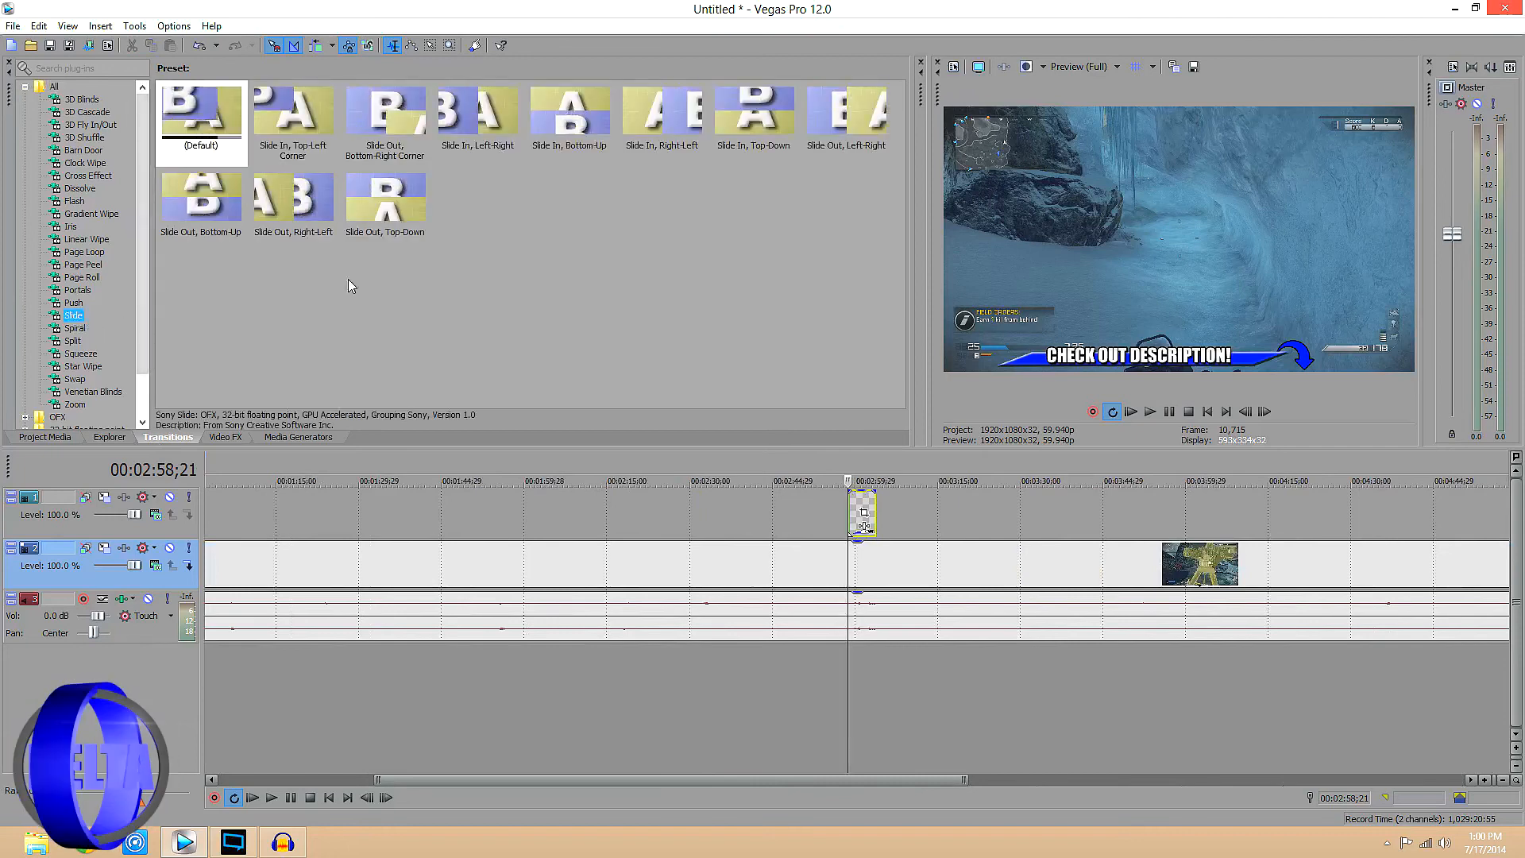
left_click(462, 138)
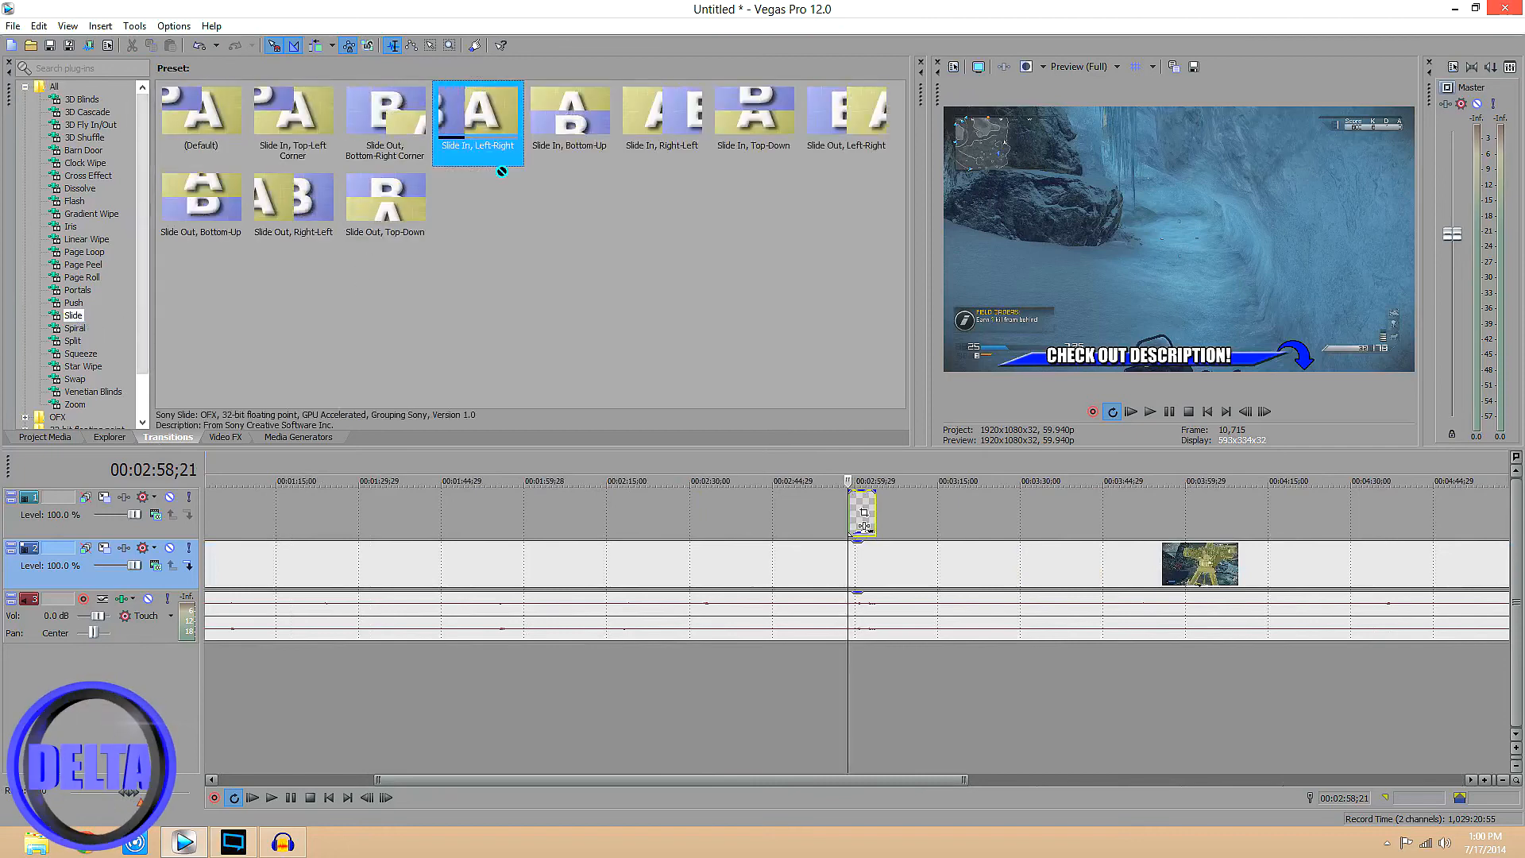
left_click_drag(503, 165, 859, 517)
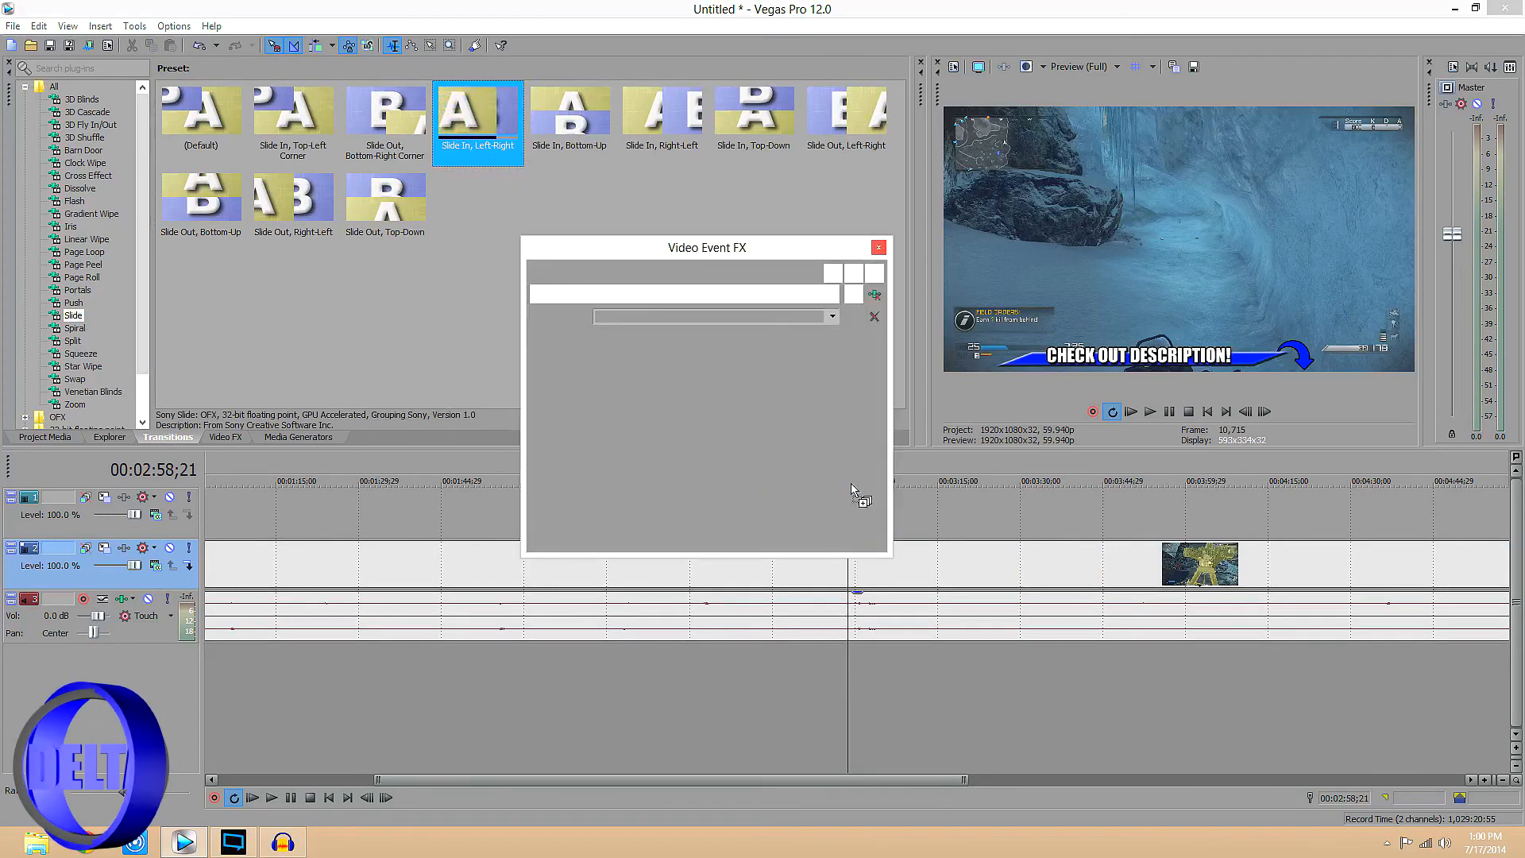
left_click(876, 248)
left_click_drag(307, 230, 871, 516)
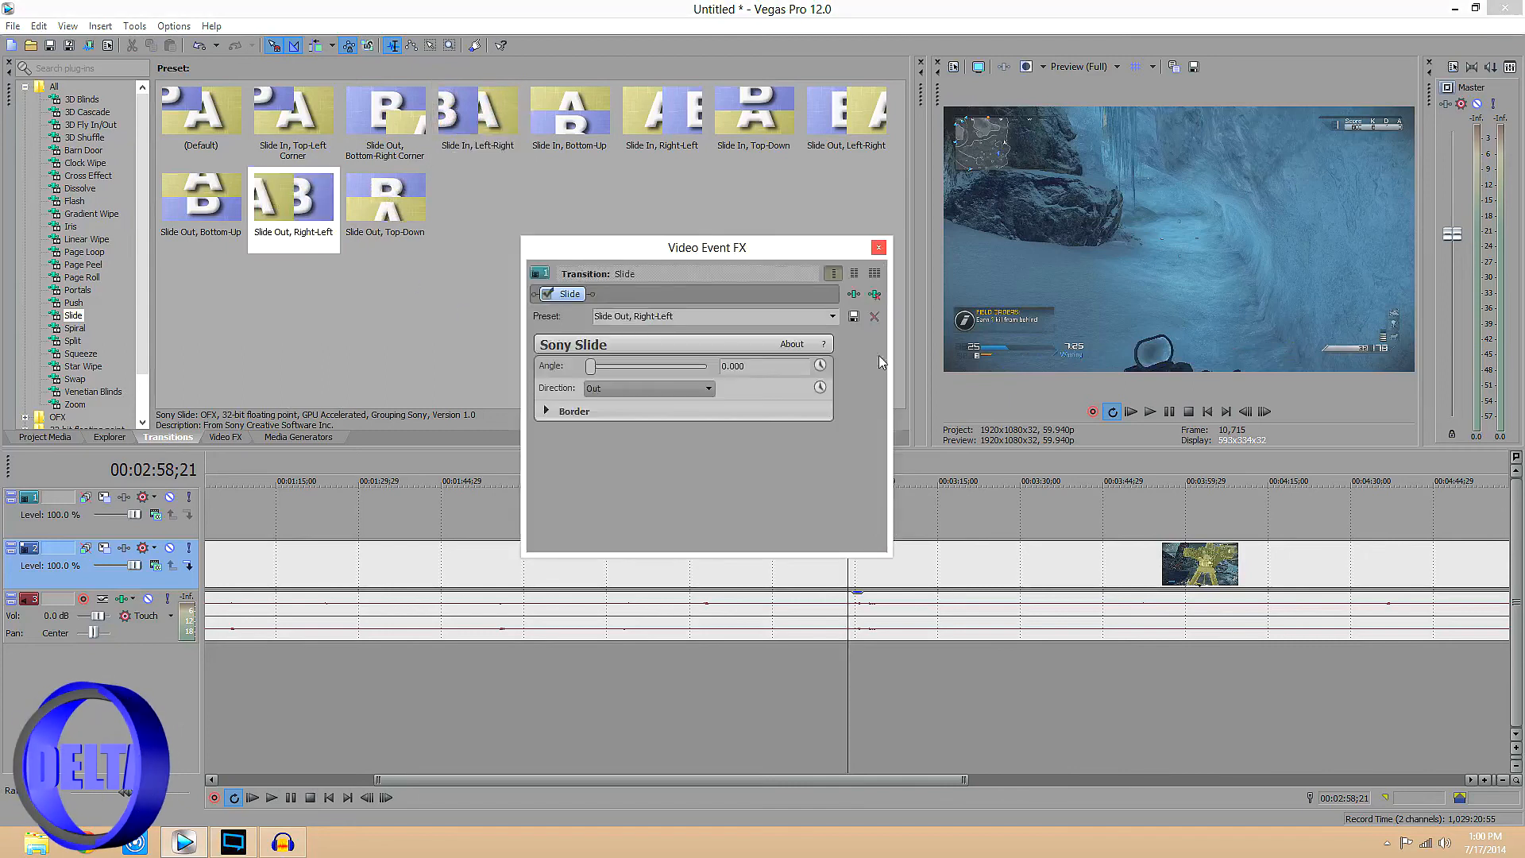
left_click(878, 248)
Play the timeline from 00:02:58;21 through the end of the overlay event to preview its slide transitions.
scroll(889, 524, "up", 5)
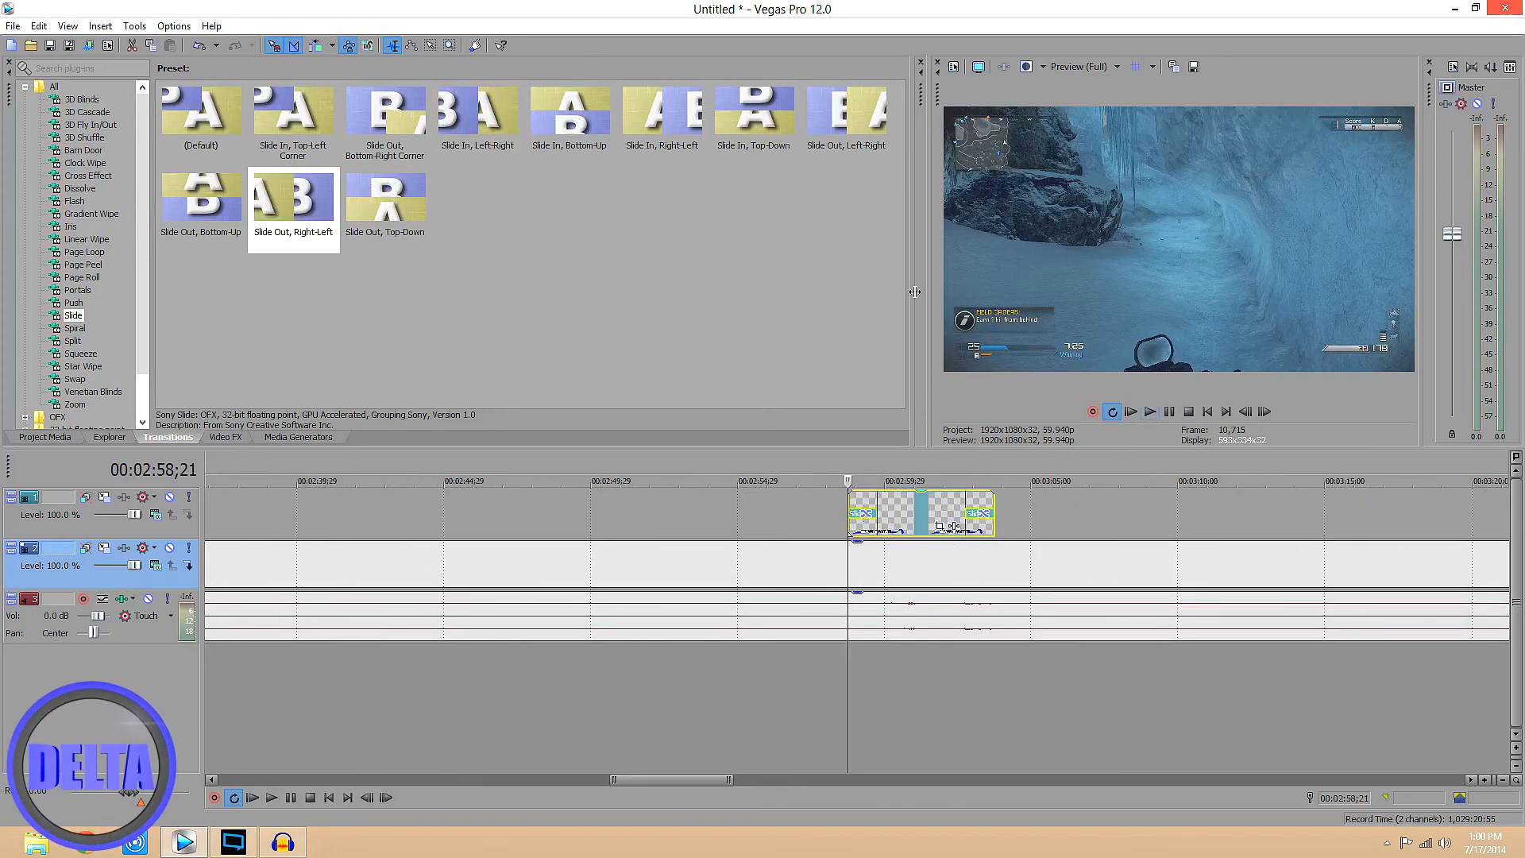
left_click(1152, 413)
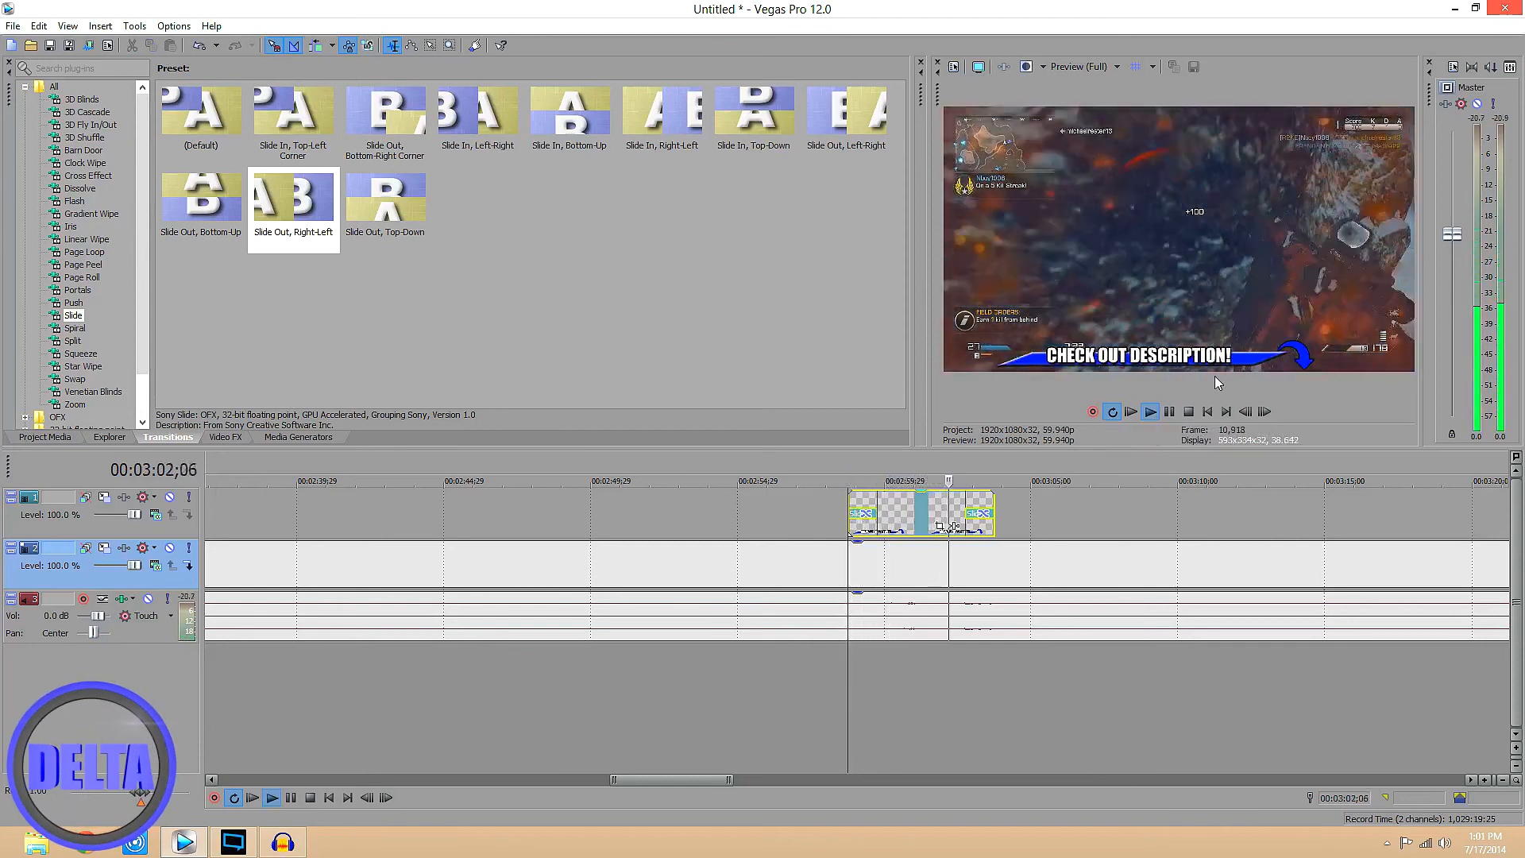
left_click(1169, 412)
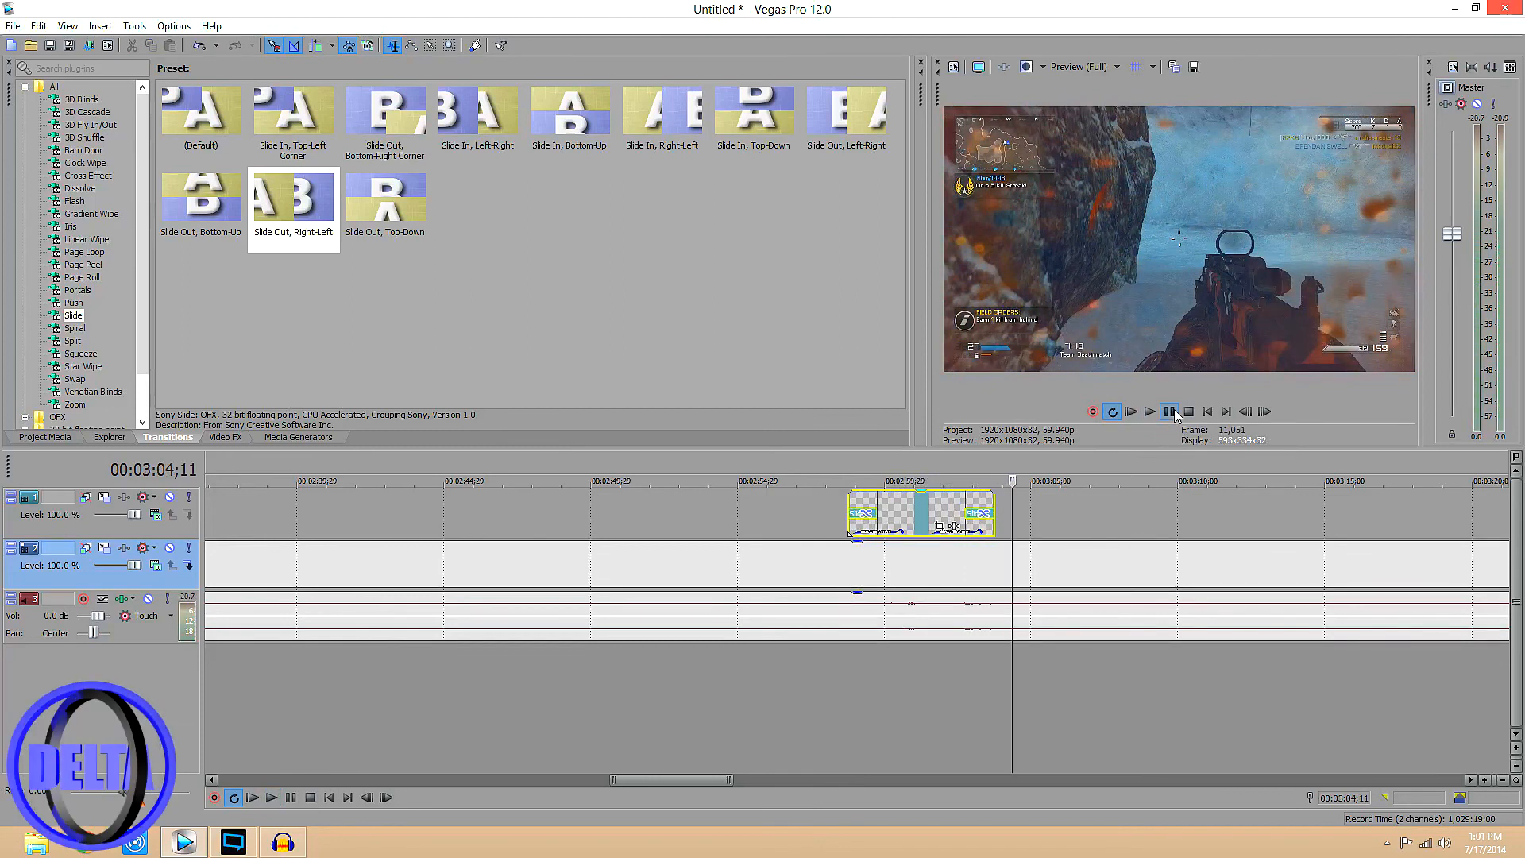